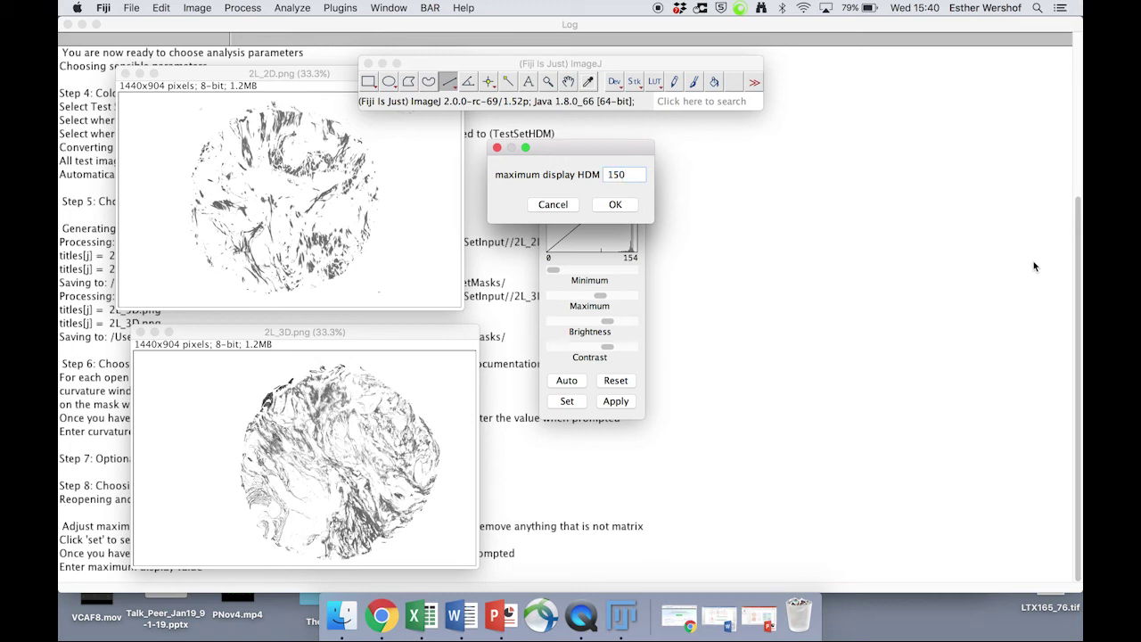
# Step: Confirm a maximum display HDM of 150, inspect both thresholded images, and accept them
pyautogui.press('Return')
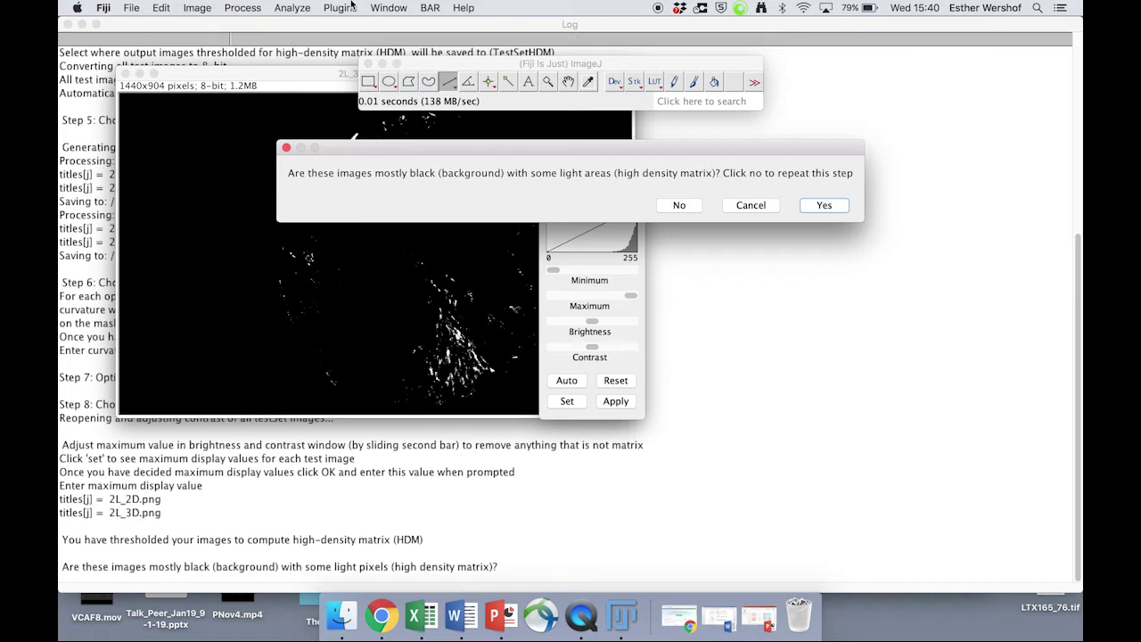
pyautogui.moveTo(314, 83); pyautogui.dragTo(280, 45)
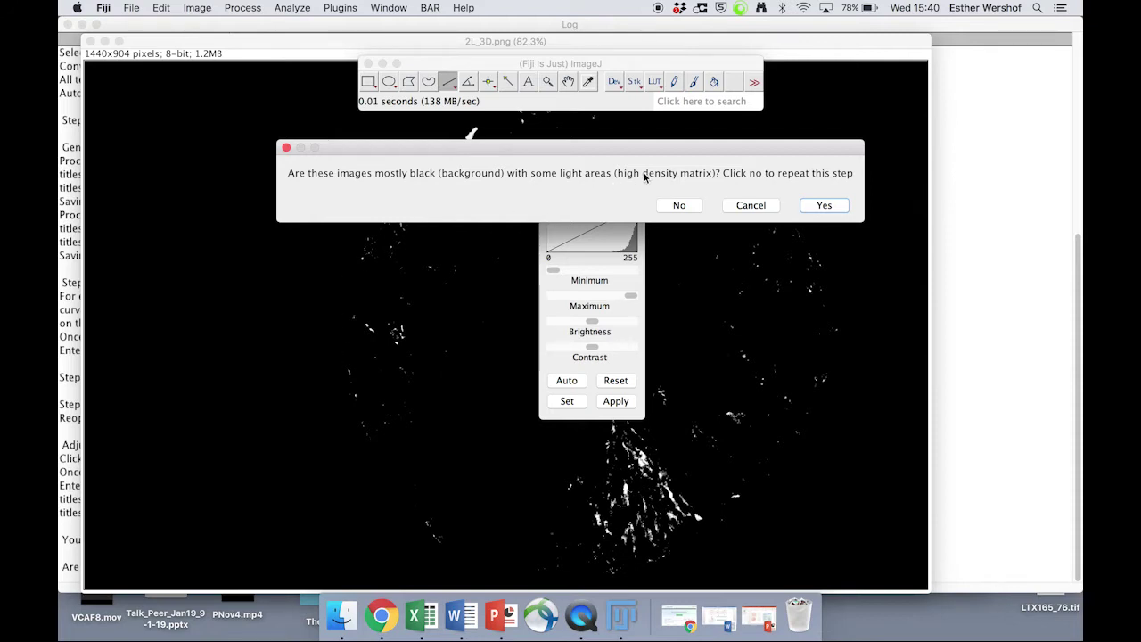
pyautogui.moveTo(324, 42); pyautogui.dragTo(400, 124)
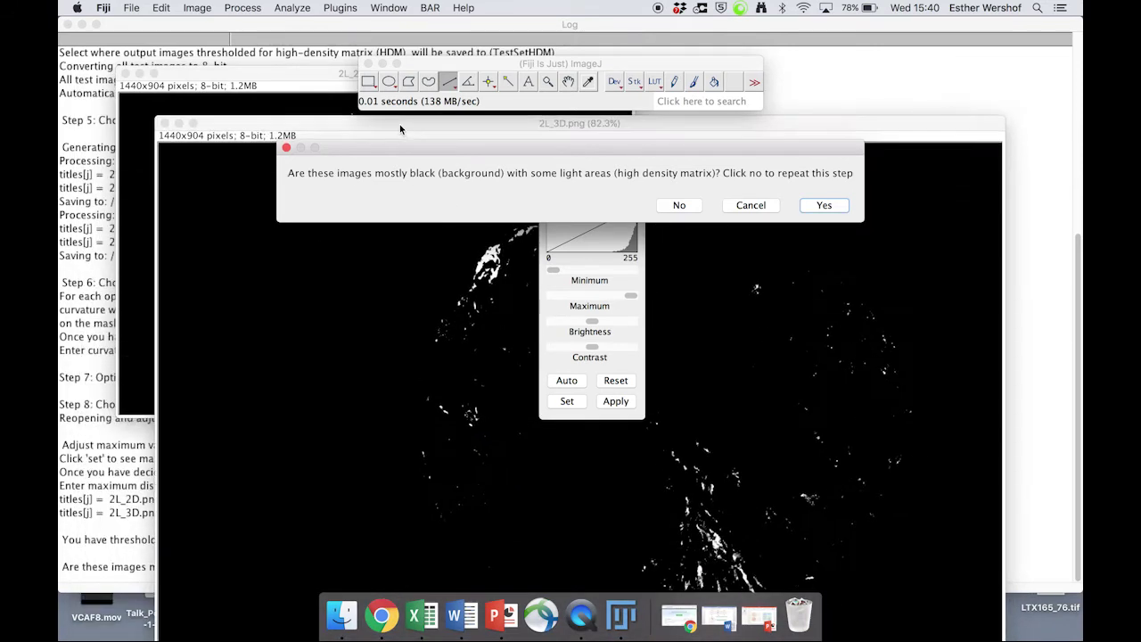
pyautogui.click(821, 205)
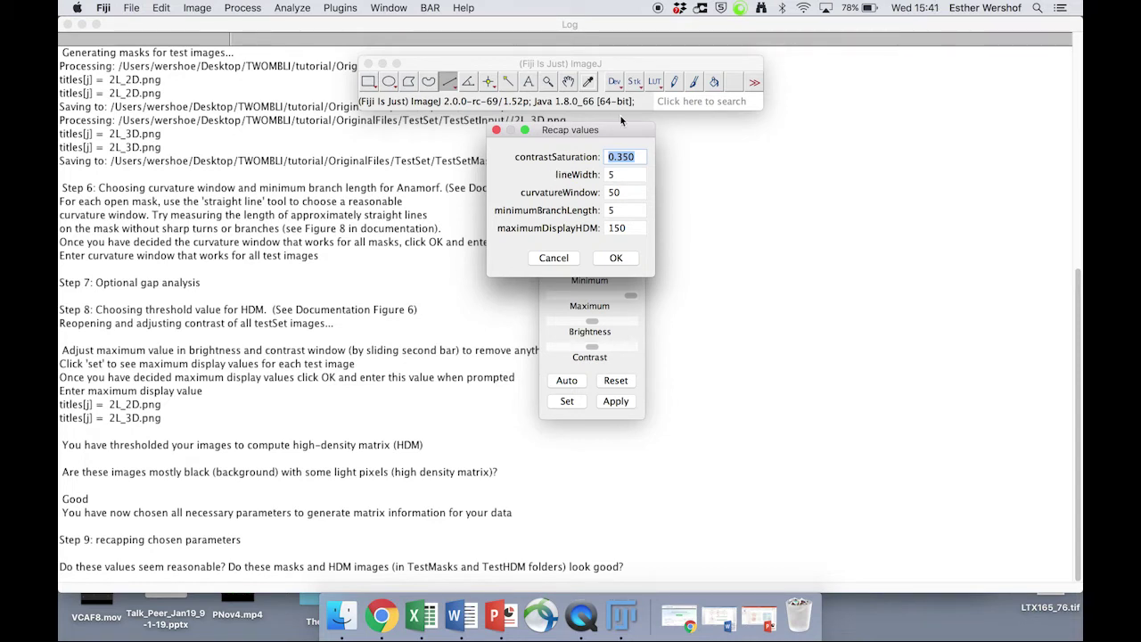
# Step: Accept the recapped parameters (line width 5, curvature window 50, max HDM 150) and confirm them
pyautogui.moveTo(622, 130); pyautogui.dragTo(440, 140)
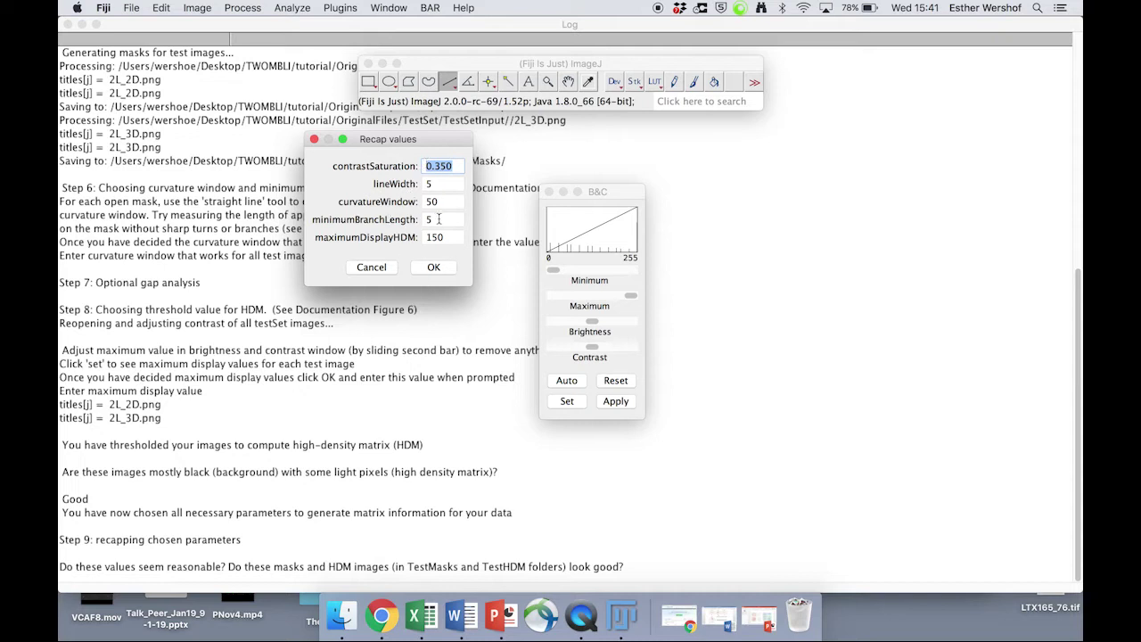
pyautogui.click(430, 269)
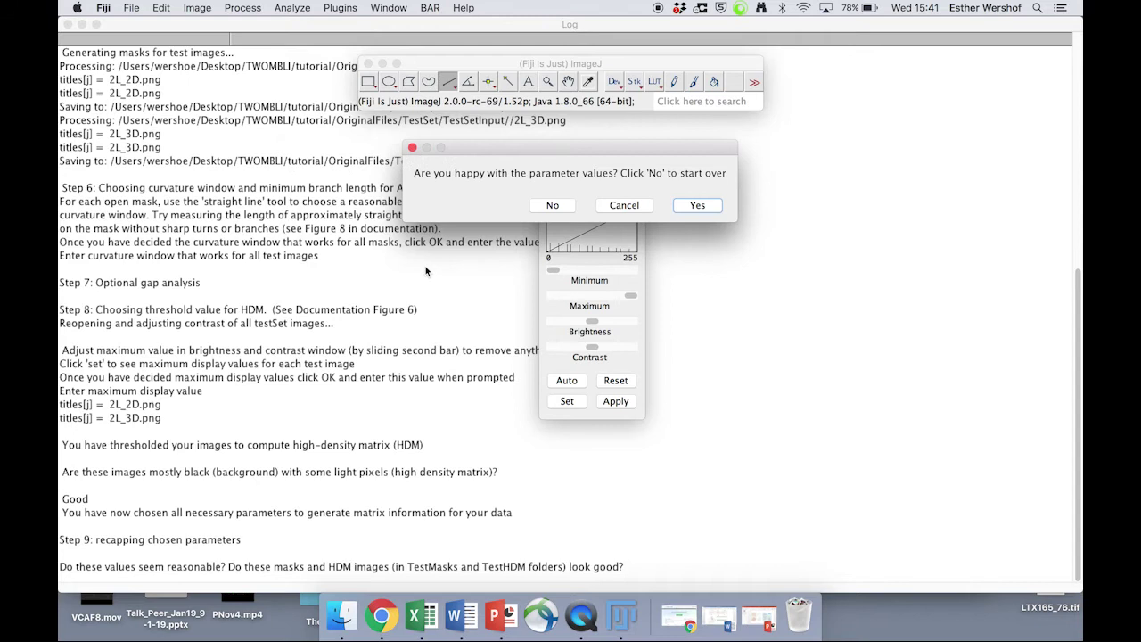
pyautogui.click(711, 207)
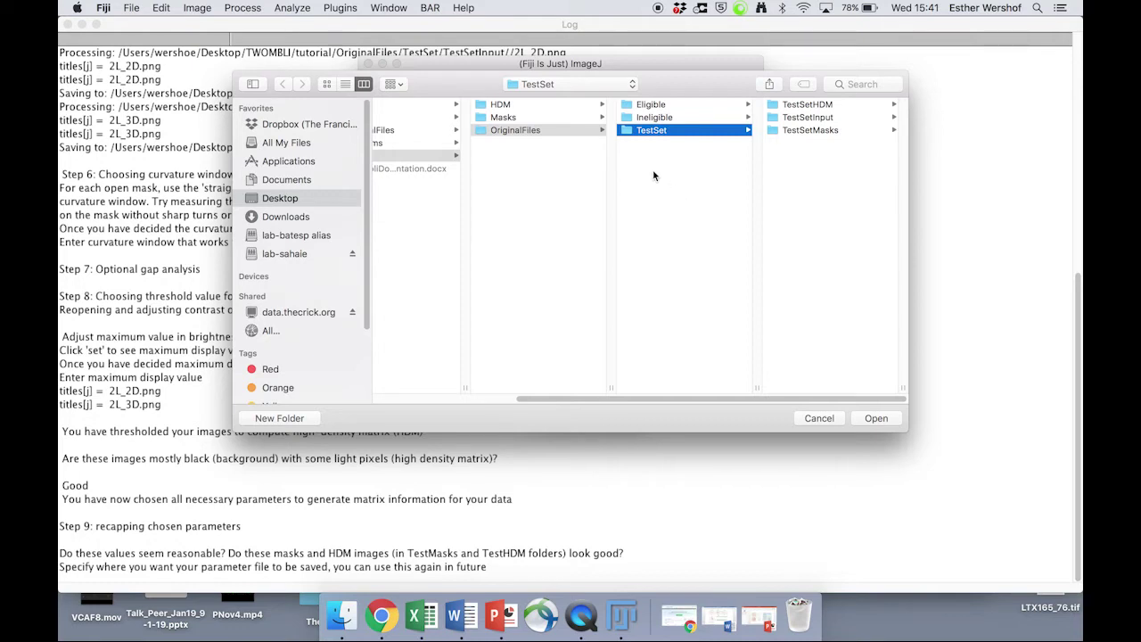
# Step: Save the parameter file into the TWOMBLI programs folder
pyautogui.hscroll(-4, 558, 144)
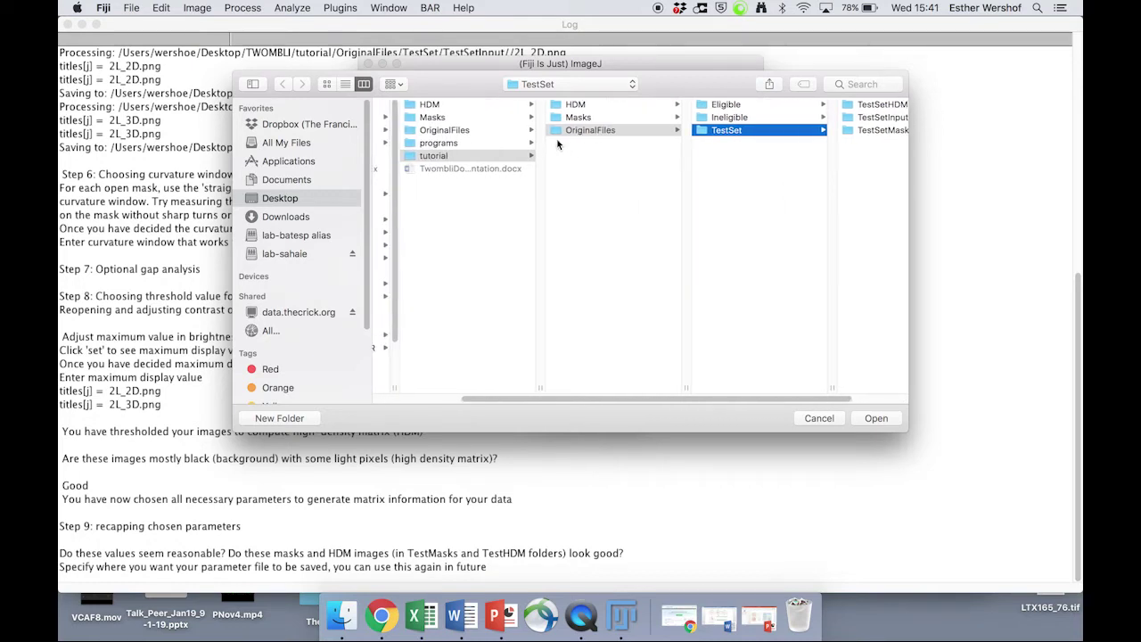
pyautogui.click(506, 144)
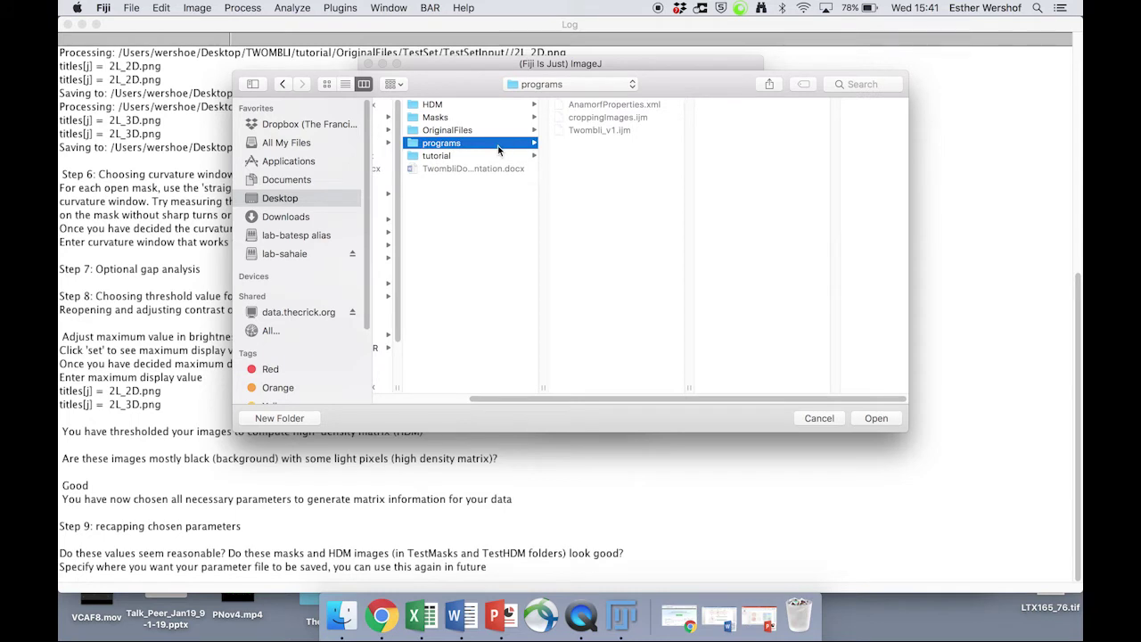
pyautogui.click(876, 418)
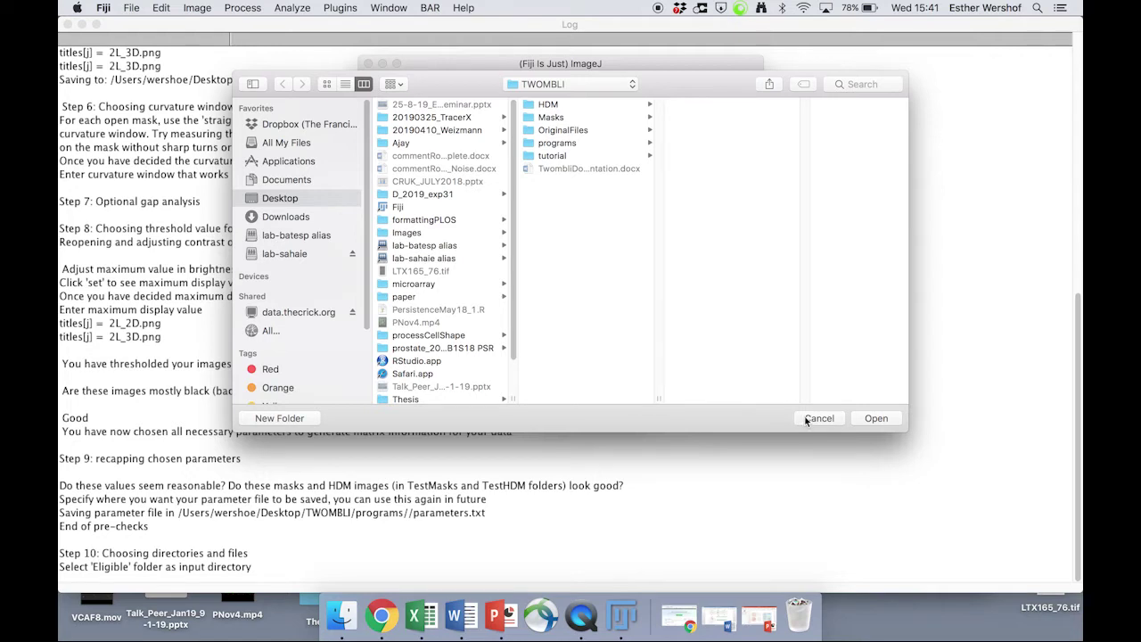
# Step: Abort the macro at the input-folder prompt and close the Log and B&C windows
pyautogui.click(808, 418)
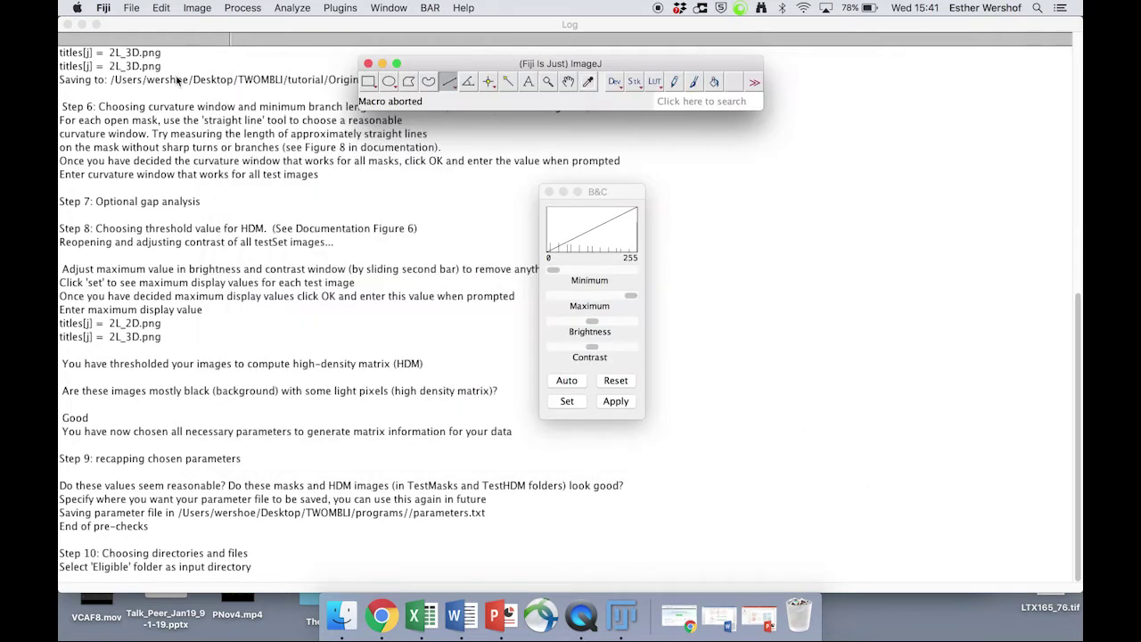
pyautogui.click(69, 25)
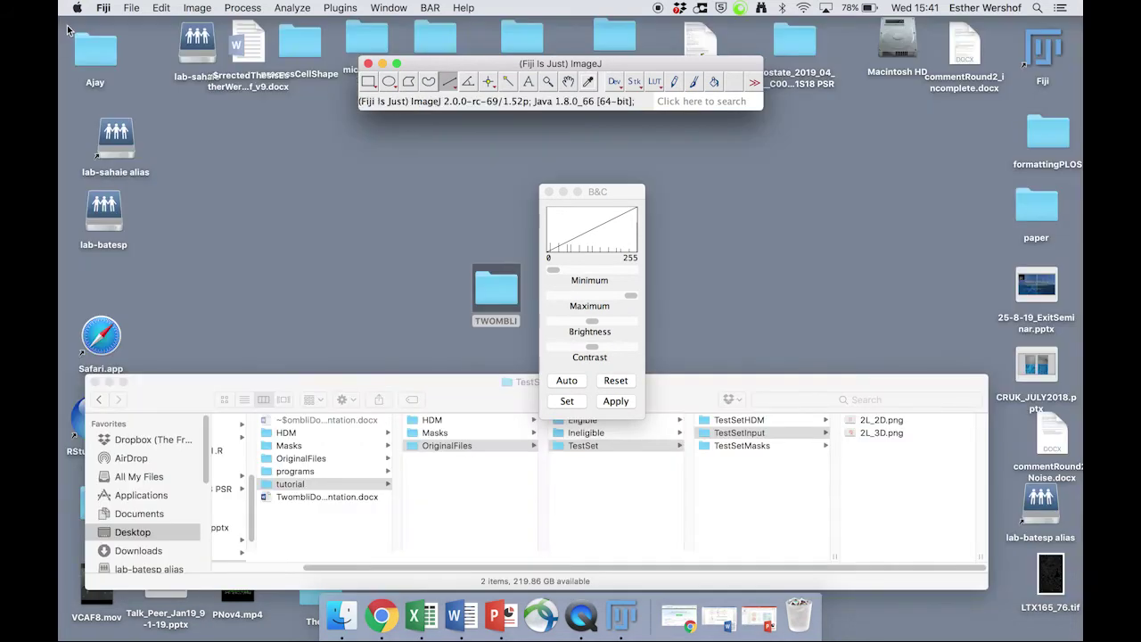
pyautogui.click(548, 192)
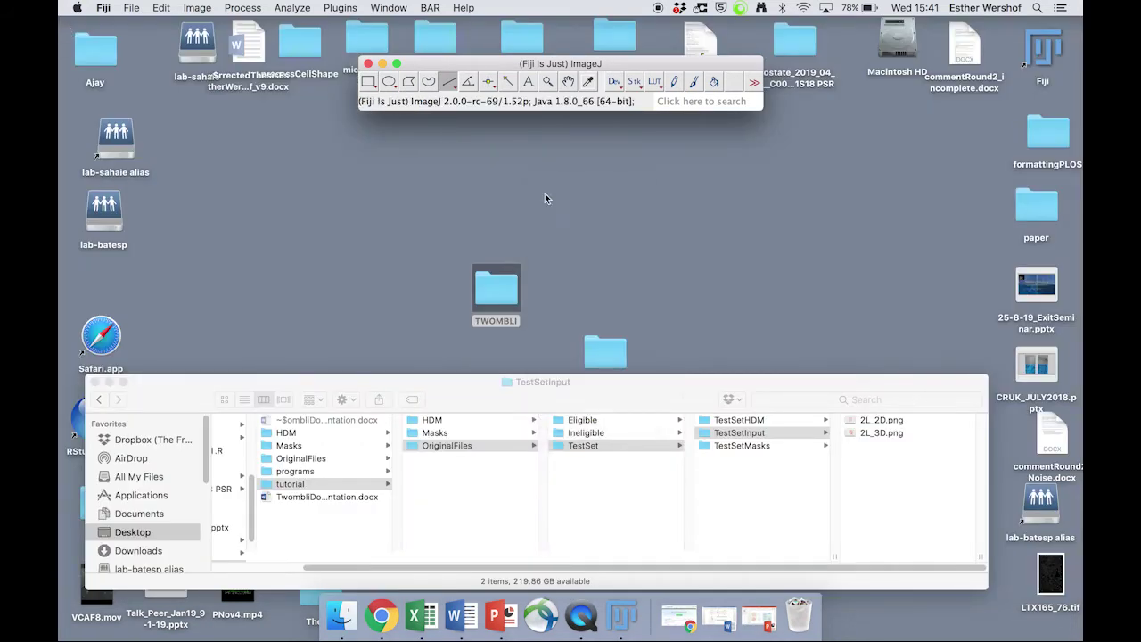
# Step: Run Twombli_v1.ijm from the programs folder via Plugins > Macros > Run
pyautogui.click(341, 8)
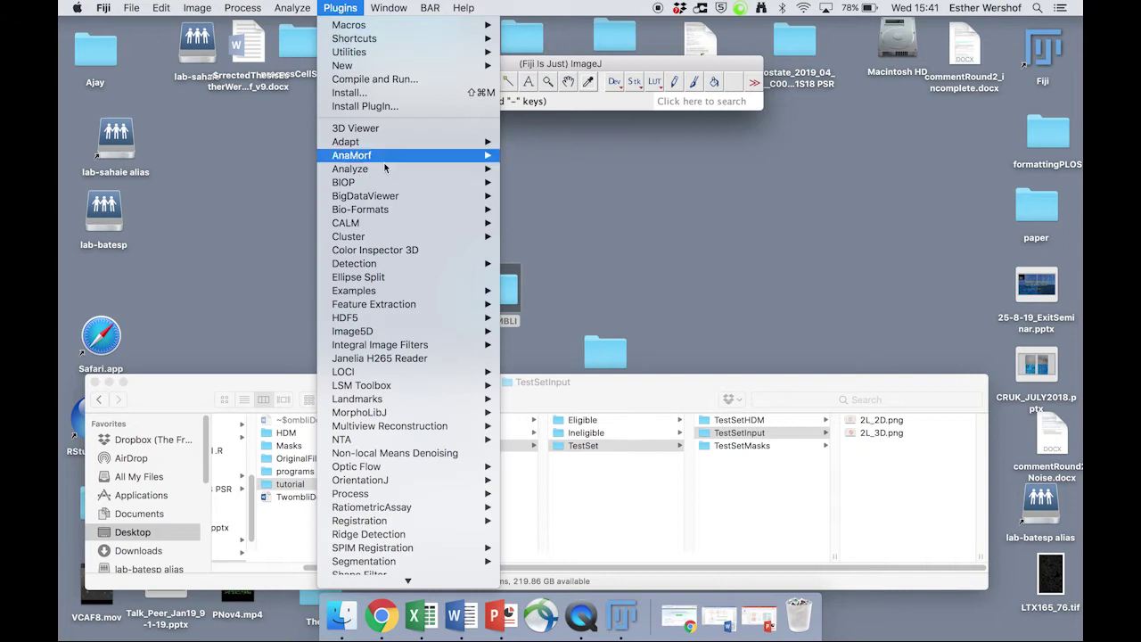
pyautogui.click(380, 20)
pyautogui.click(429, 8)
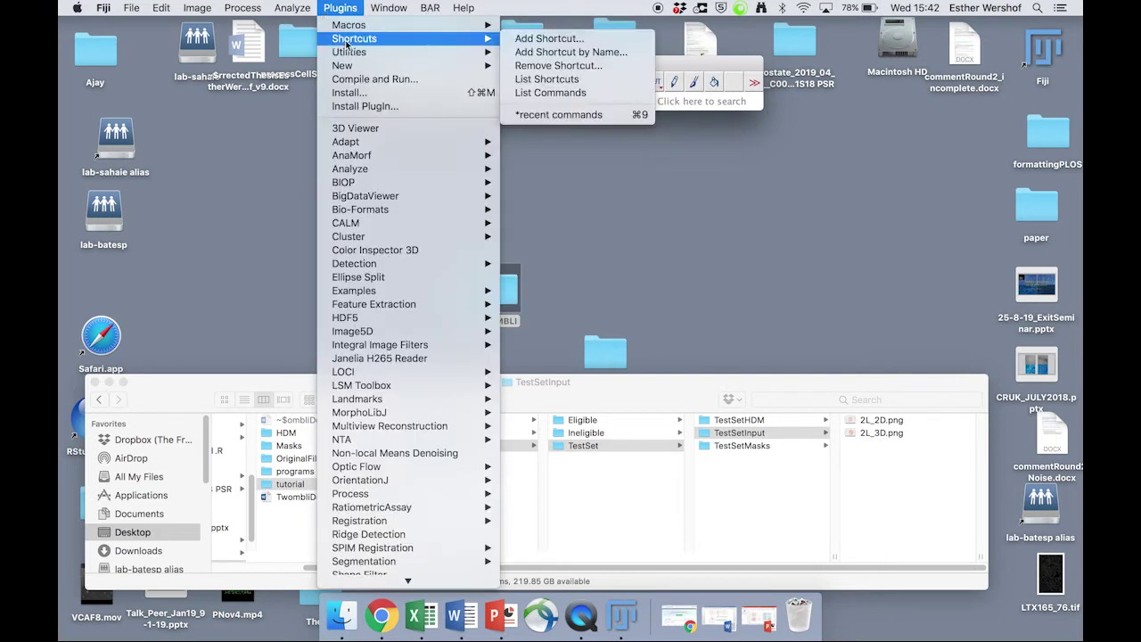
pyautogui.moveTo(464, 25)
pyautogui.click(526, 43)
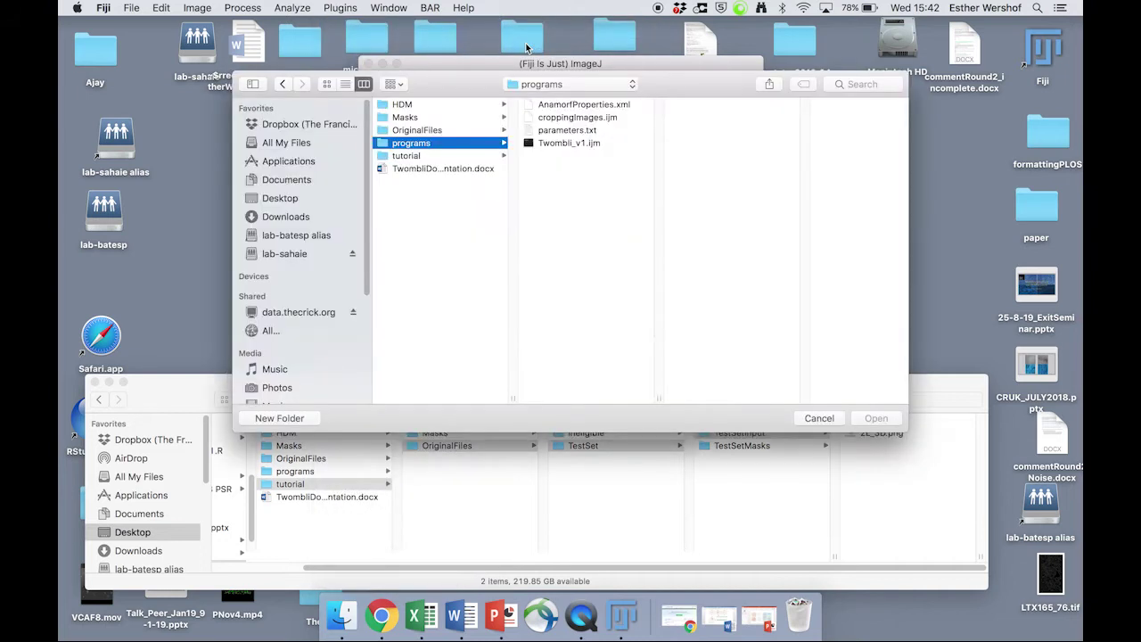
pyautogui.click(541, 143)
# Step: Start the macro, load parameters.txt, and confirm fibres are dark on a light background
pyautogui.click(878, 419)
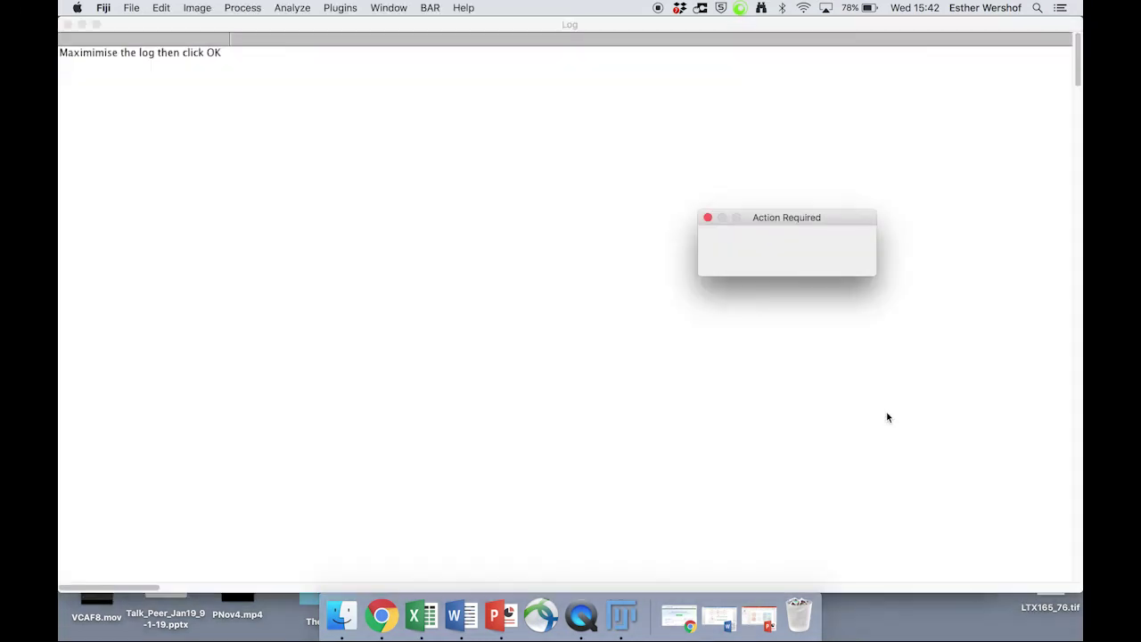
pyautogui.click(842, 259)
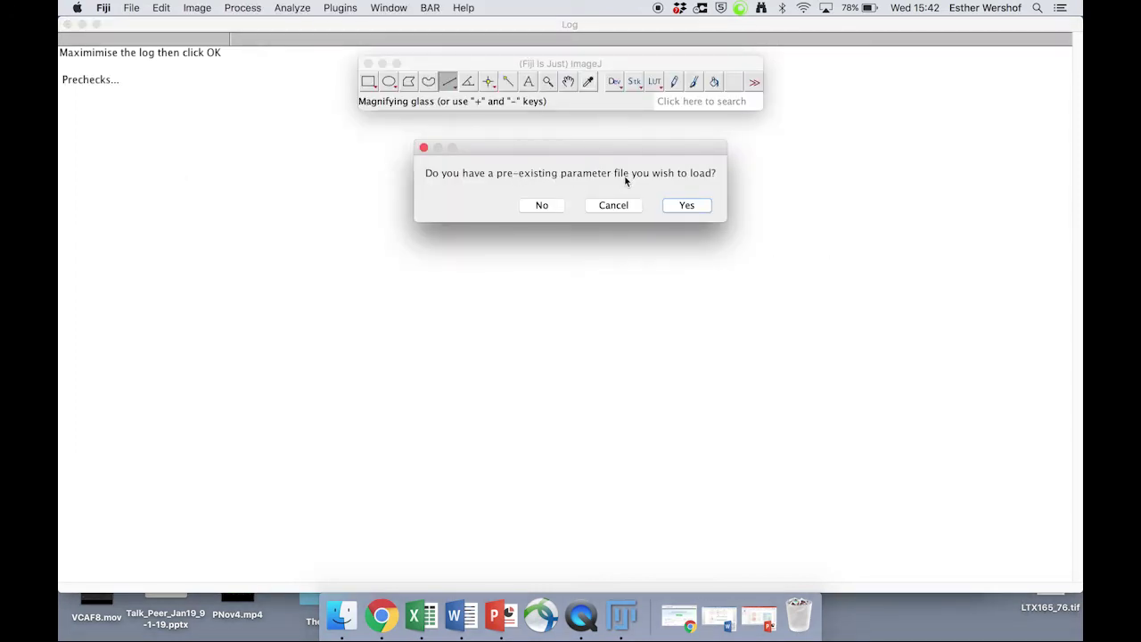
pyautogui.click(674, 206)
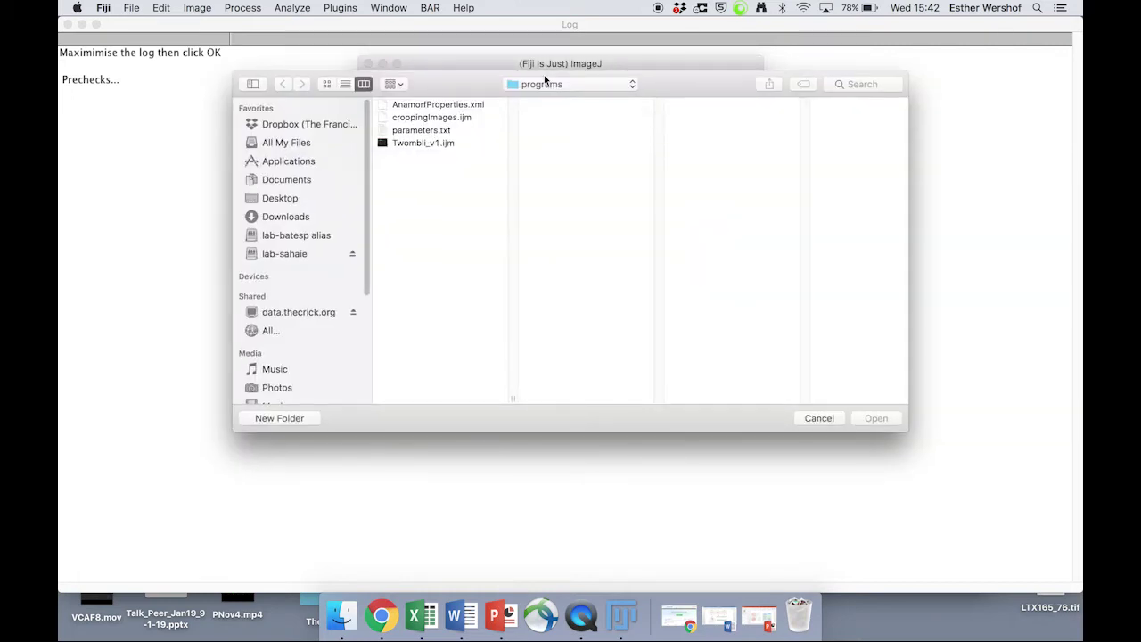
pyautogui.click(432, 131)
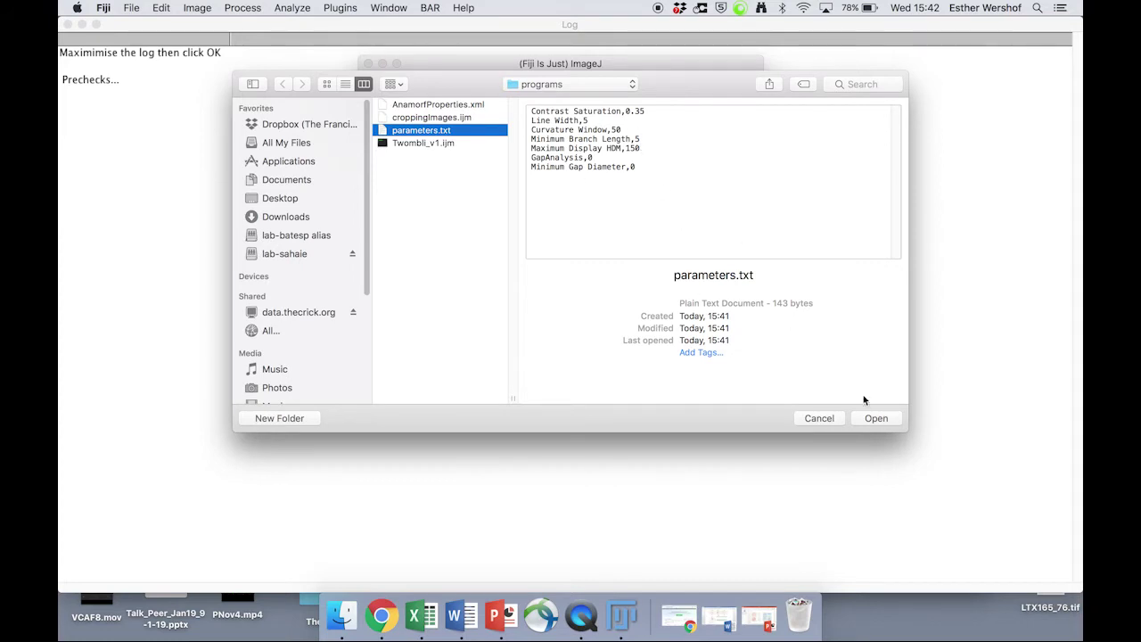
pyautogui.click(870, 419)
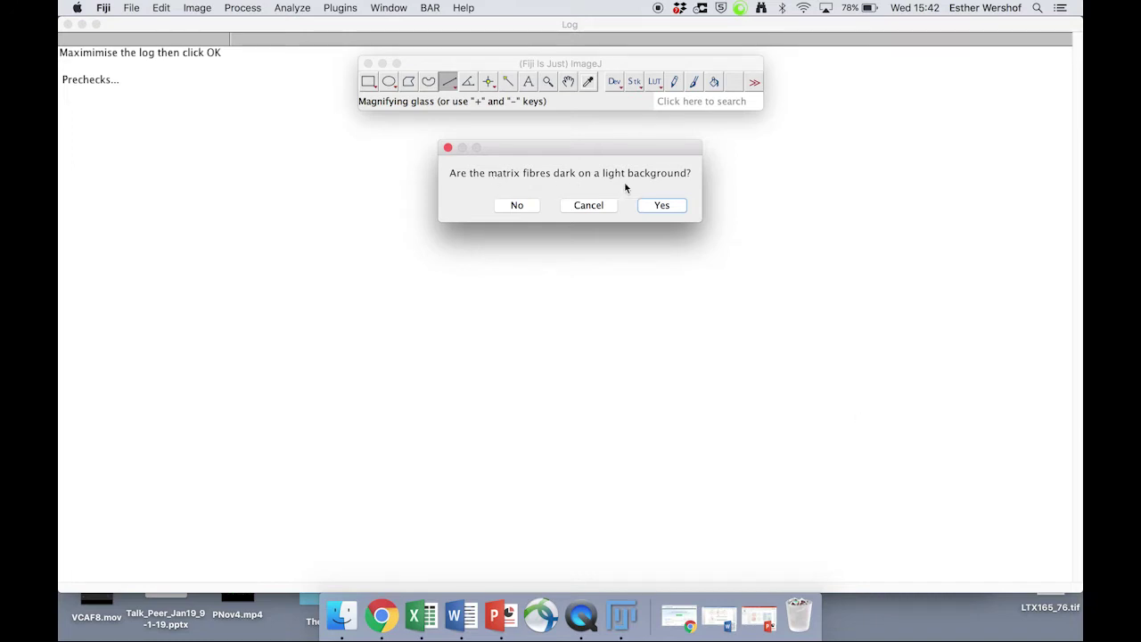
pyautogui.click(663, 206)
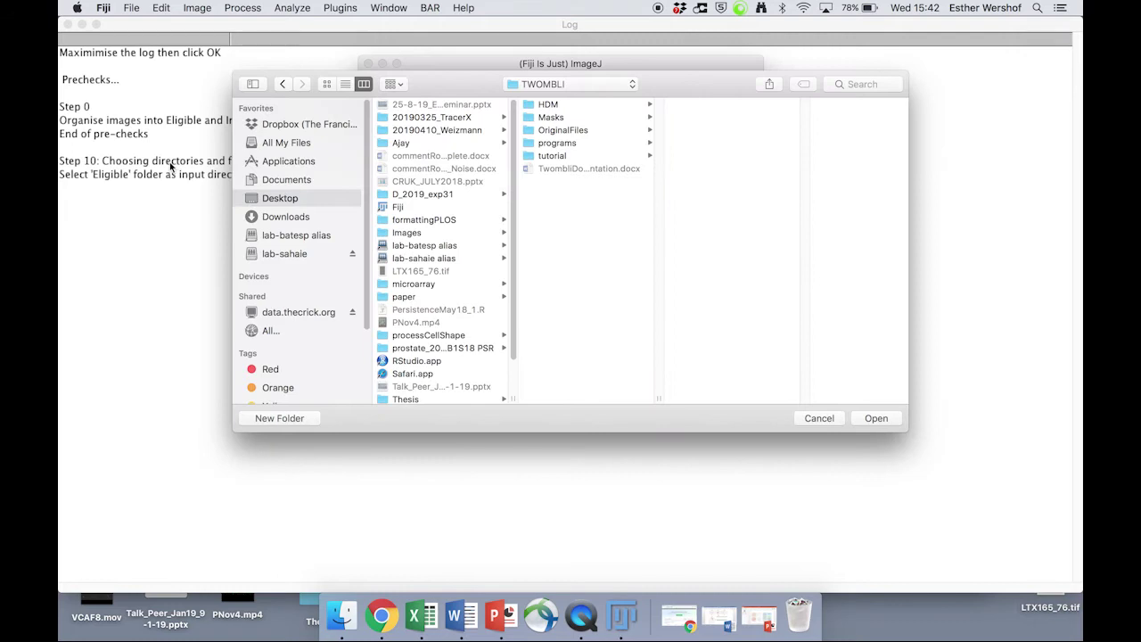
# Step: Choose tutorial/OriginalFiles/Eligible as the TWOMBLI input directory
pyautogui.moveTo(446, 85); pyautogui.dragTo(554, 92)
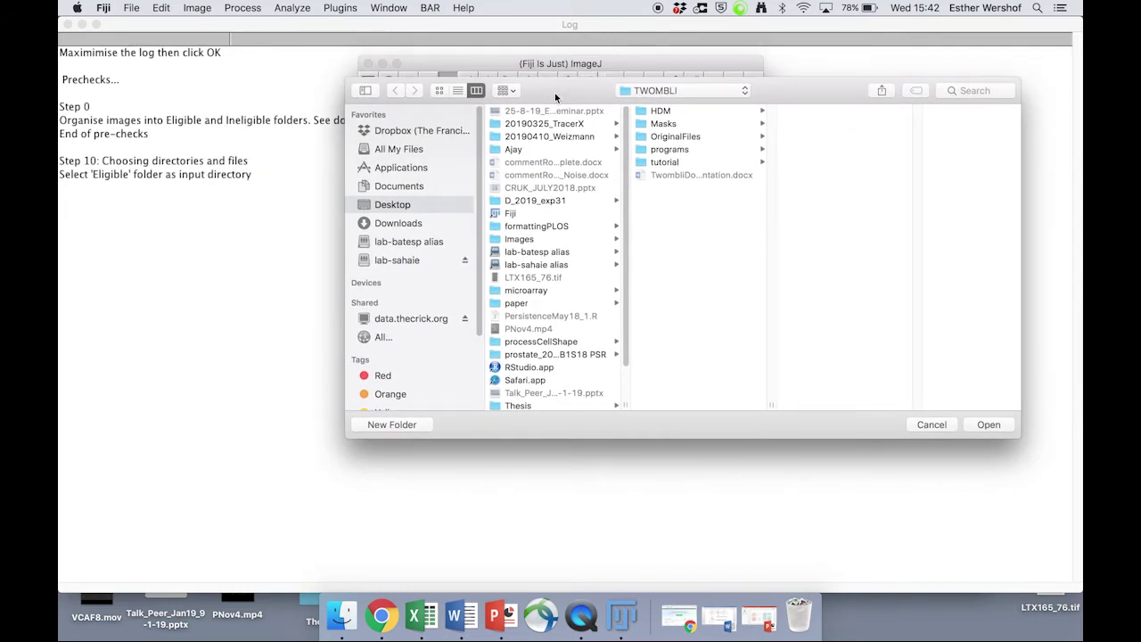
pyautogui.click(659, 137)
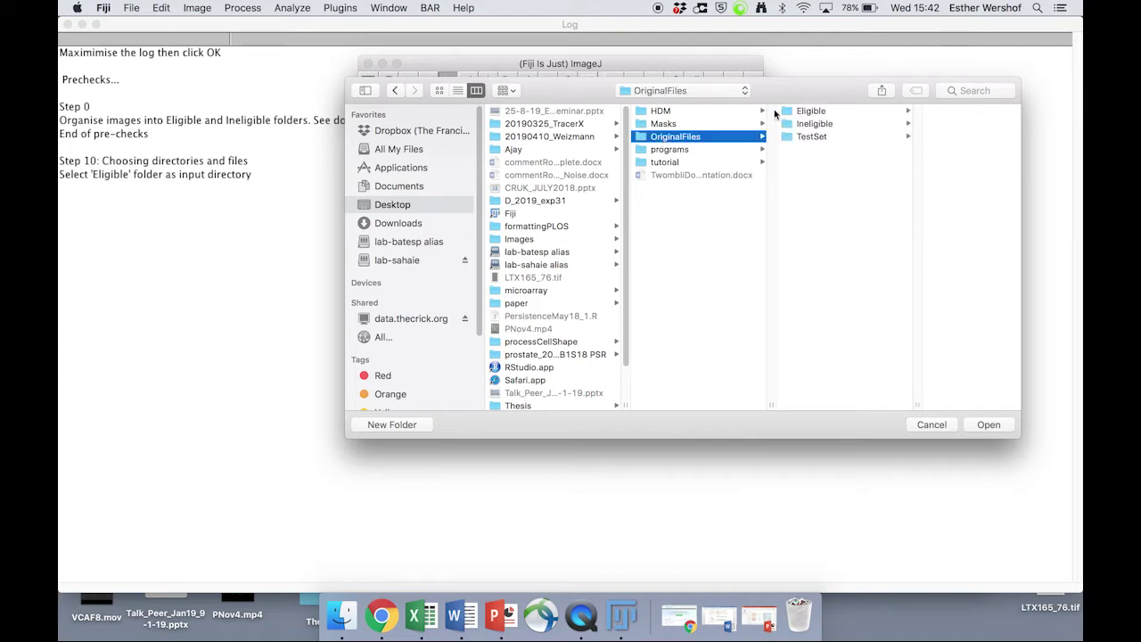
pyautogui.click(821, 110)
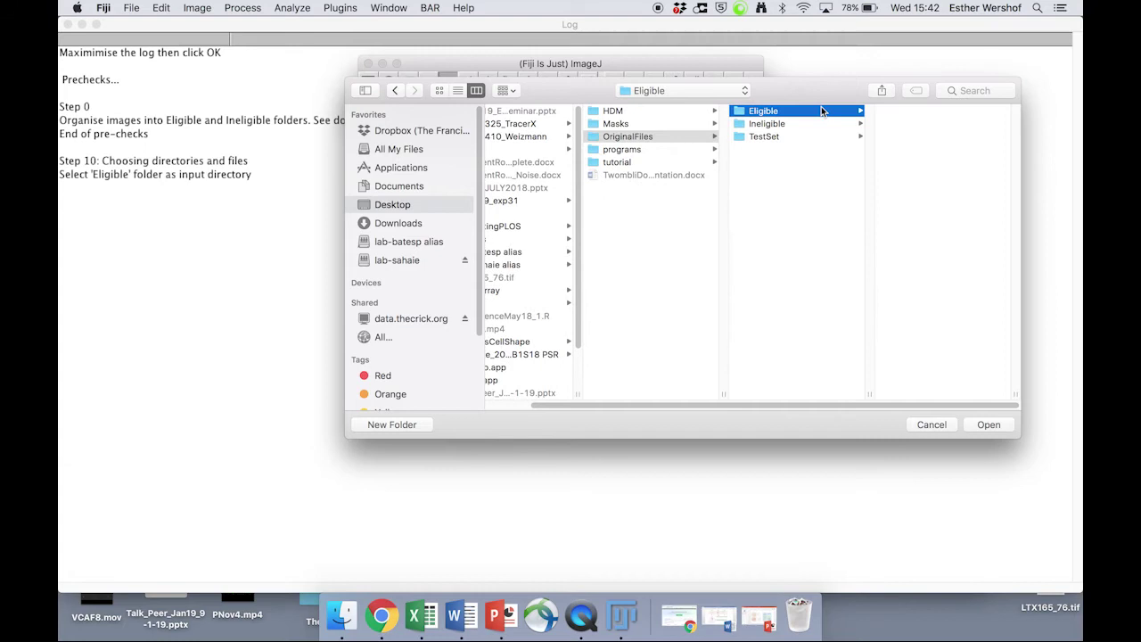
pyautogui.click(665, 157)
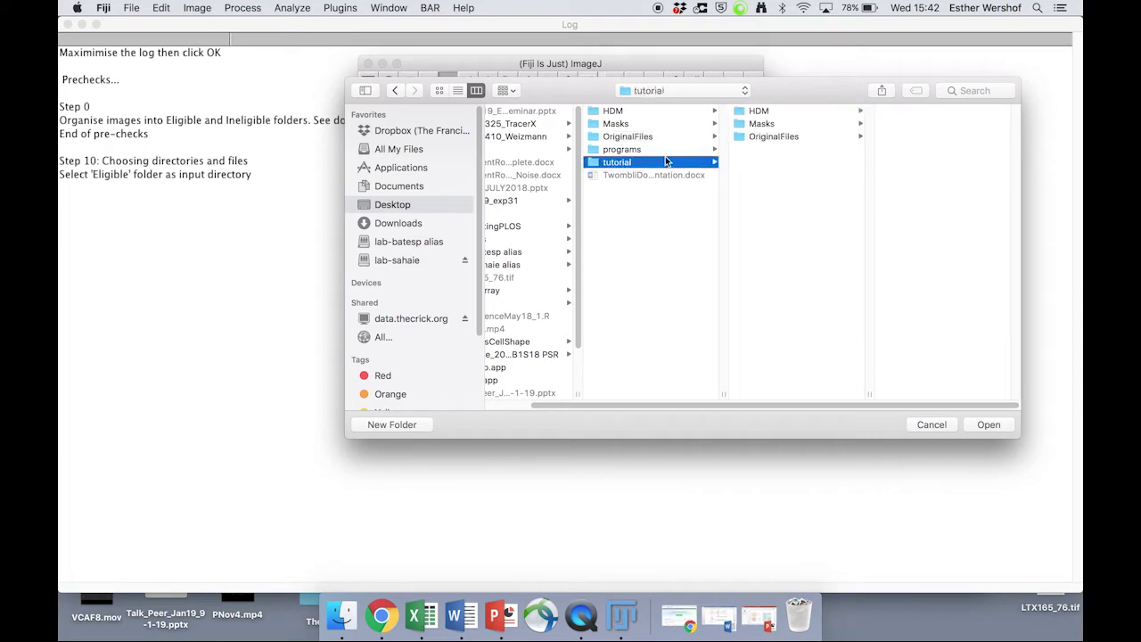
pyautogui.click(747, 138)
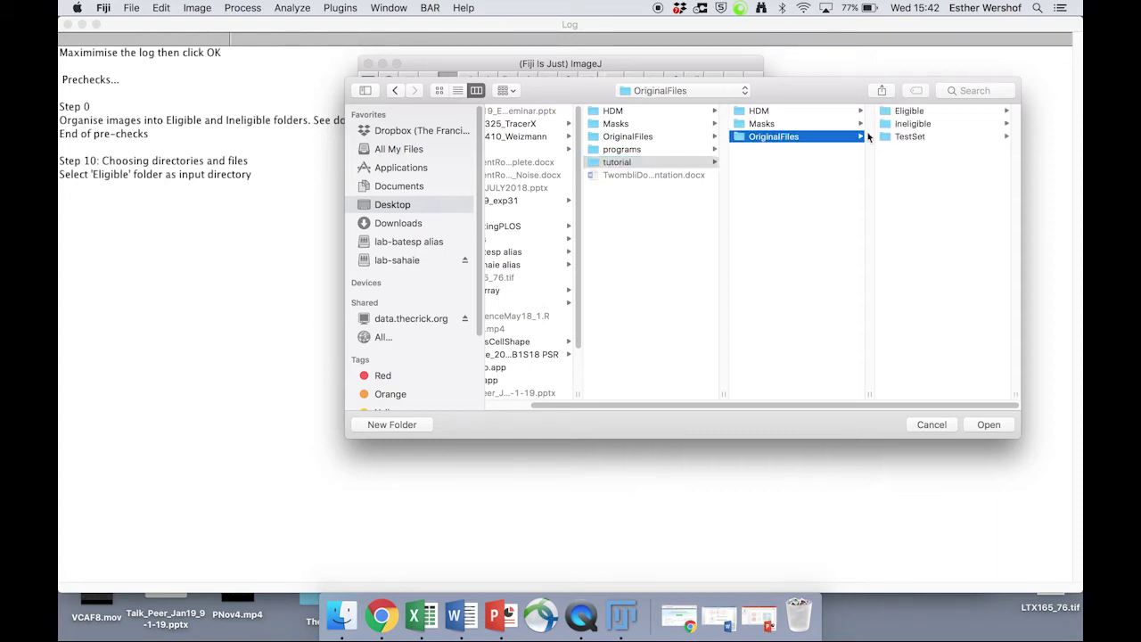
pyautogui.click(905, 114)
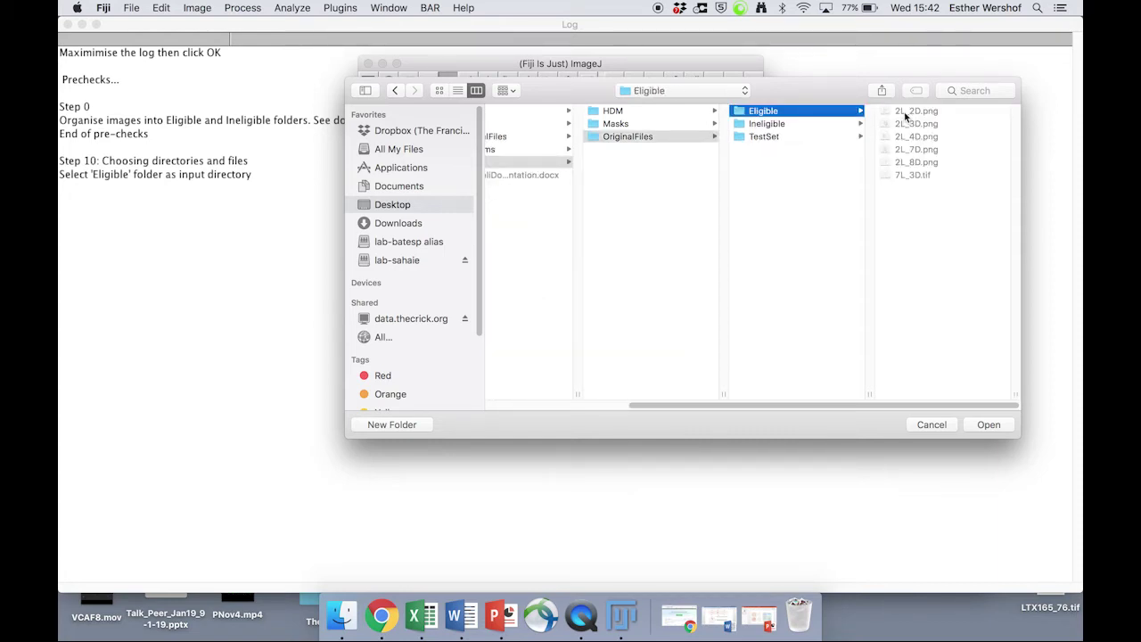
pyautogui.click(977, 425)
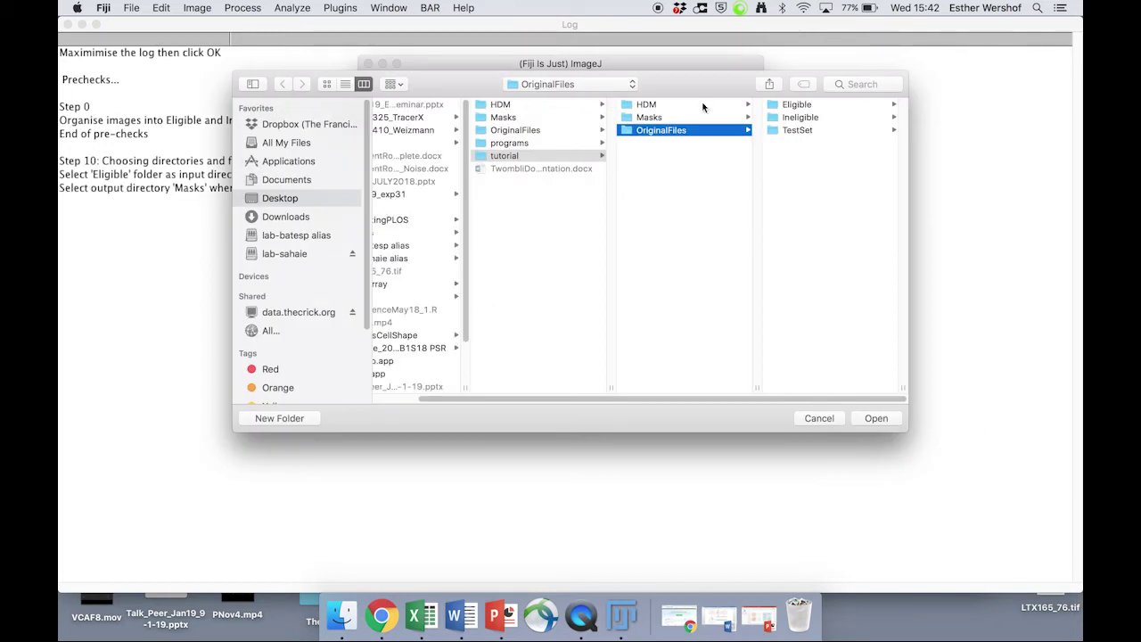
# Step: Set tutorial/Masks as the masks output folder and tutorial/HDM as the HDM output folder
pyautogui.moveTo(658, 80); pyautogui.dragTo(793, 82)
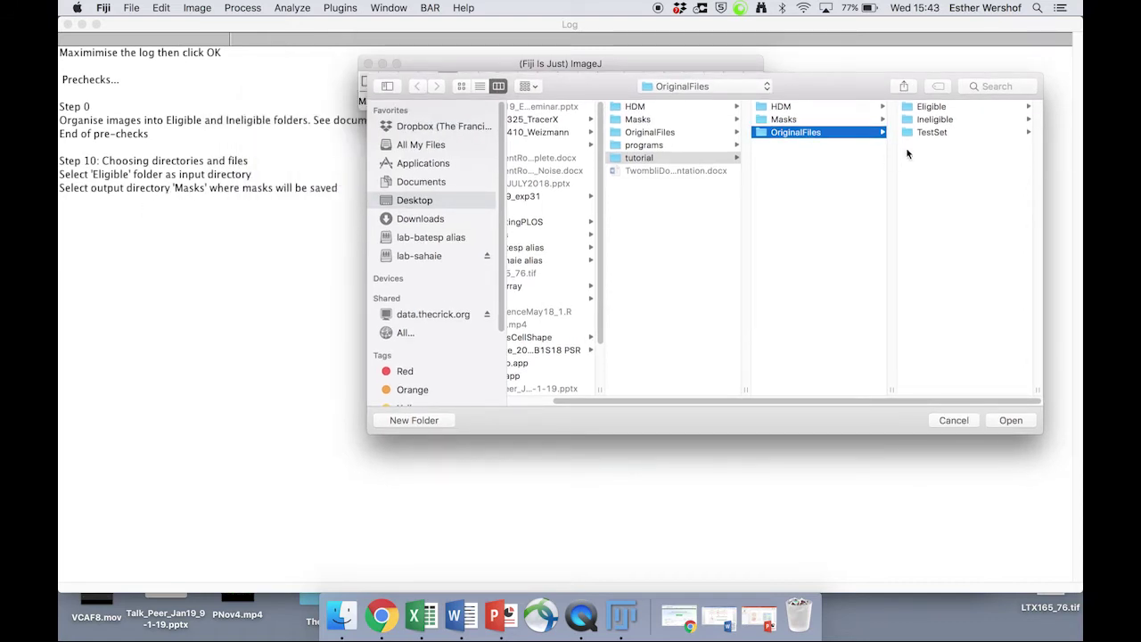
pyautogui.click(825, 120)
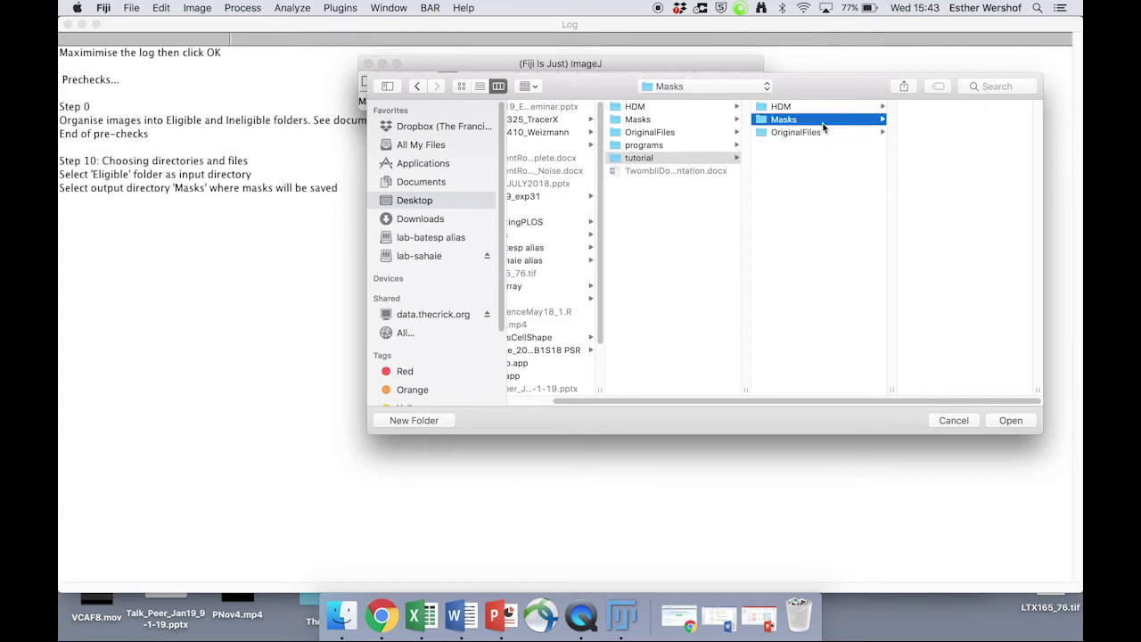
pyautogui.click(1010, 421)
pyautogui.moveTo(683, 95); pyautogui.dragTo(801, 91)
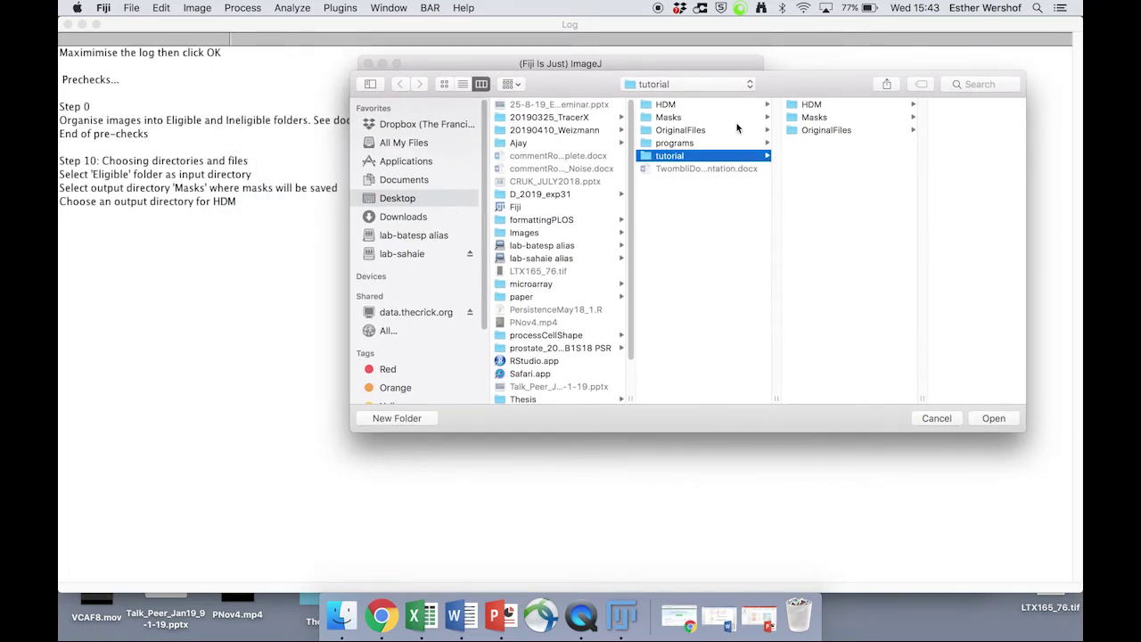
pyautogui.click(827, 105)
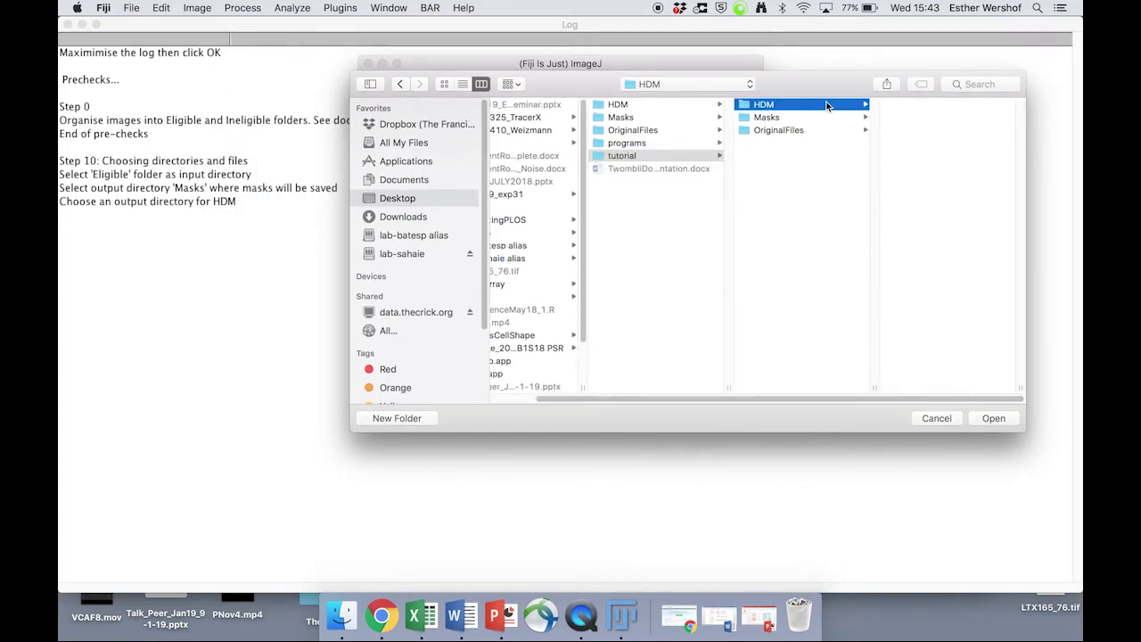
pyautogui.click(992, 418)
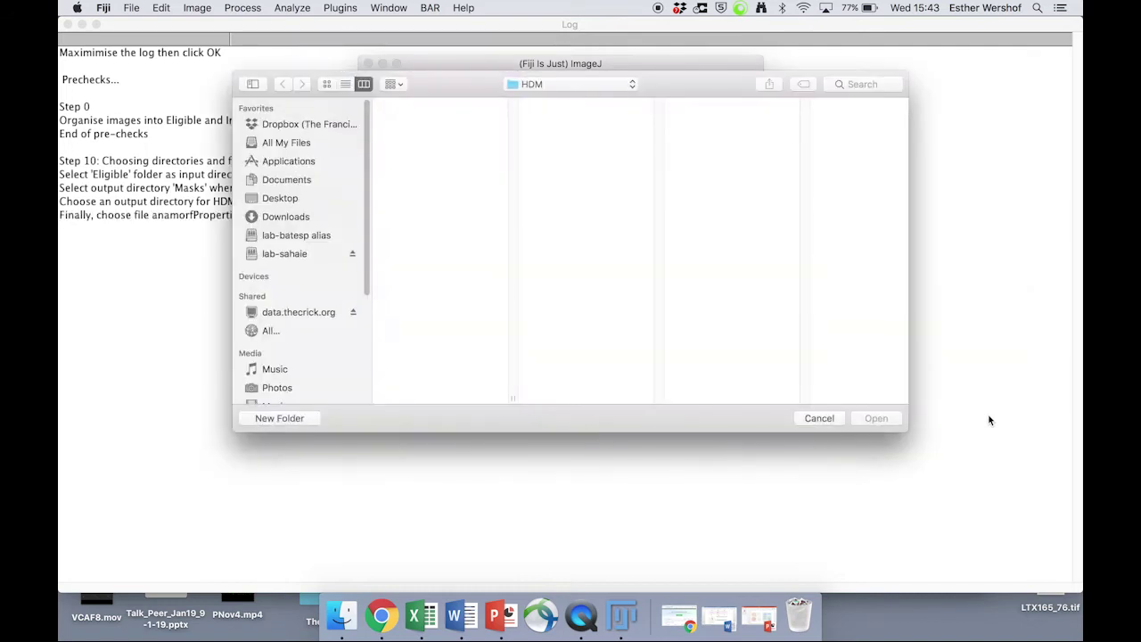
# Step: Choose TWOMBLI/programs/AnamorfProperties.xml as the properties file
pyautogui.moveTo(461, 77); pyautogui.dragTo(540, 65)
pyautogui.click(628, 77)
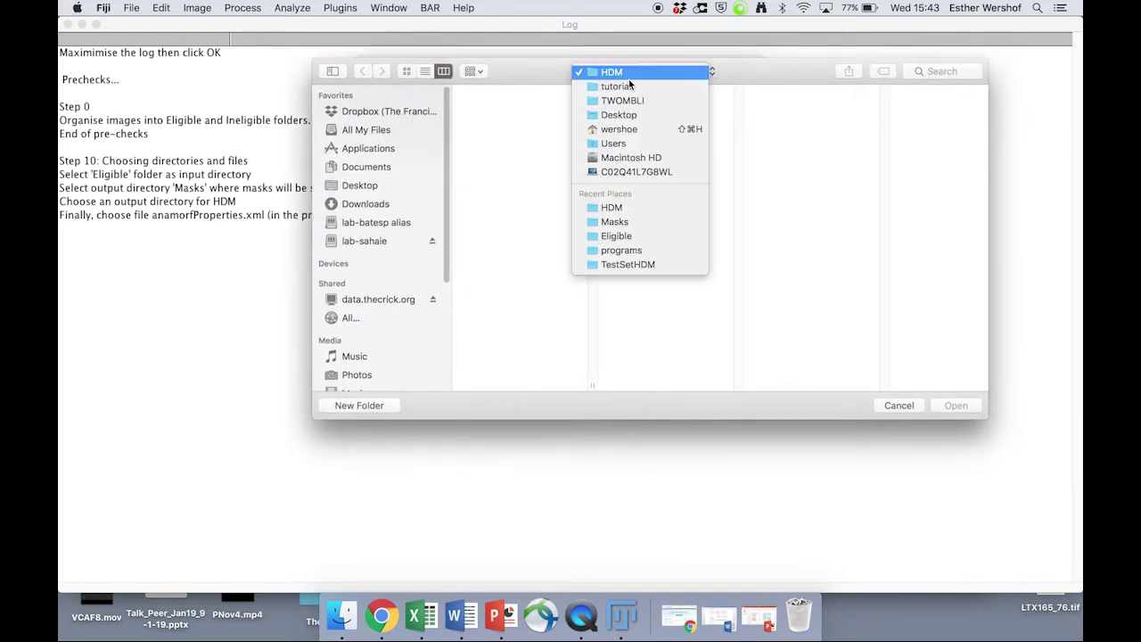
pyautogui.click(625, 100)
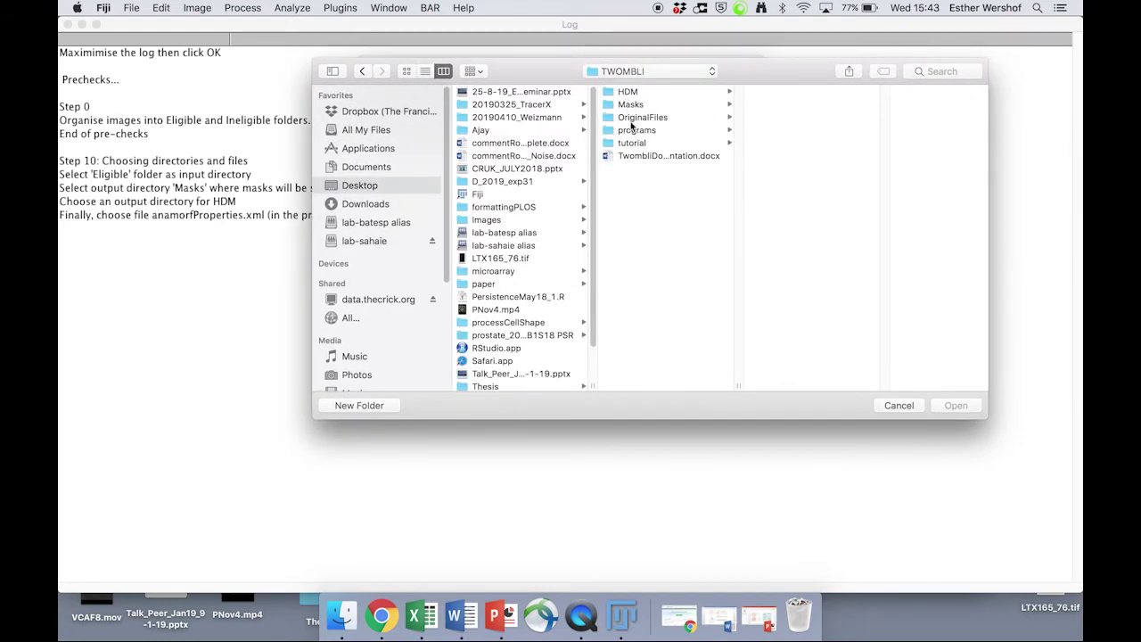
pyautogui.click(634, 130)
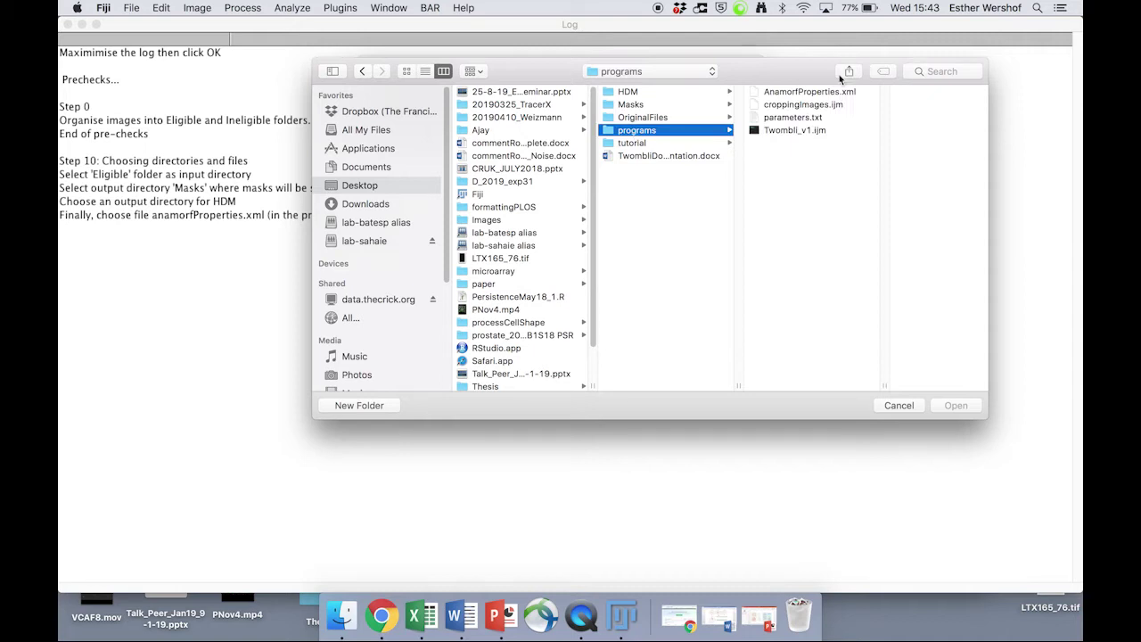
pyautogui.click(822, 91)
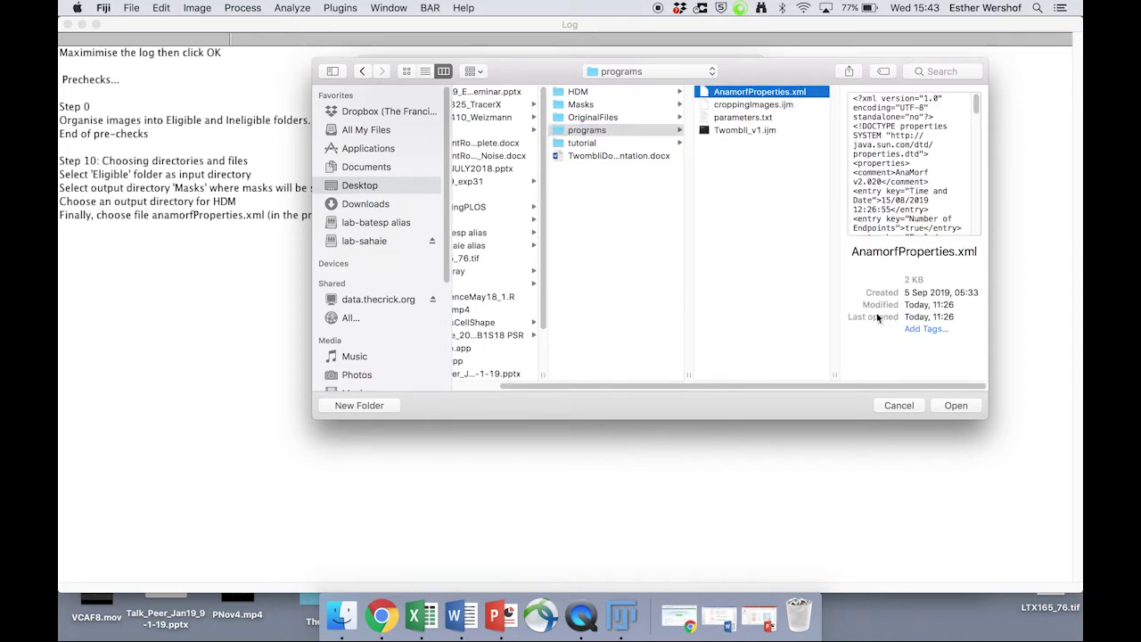
pyautogui.click(953, 408)
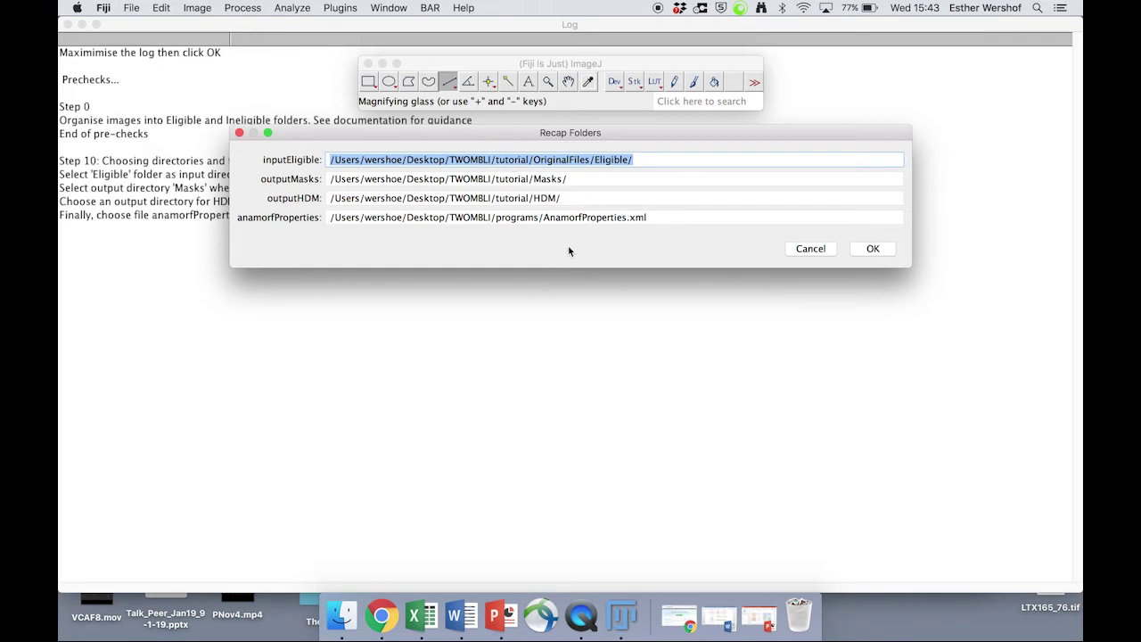
# Step: Accept the folder recap and confirm the folders are correct to start processing
pyautogui.click(866, 252)
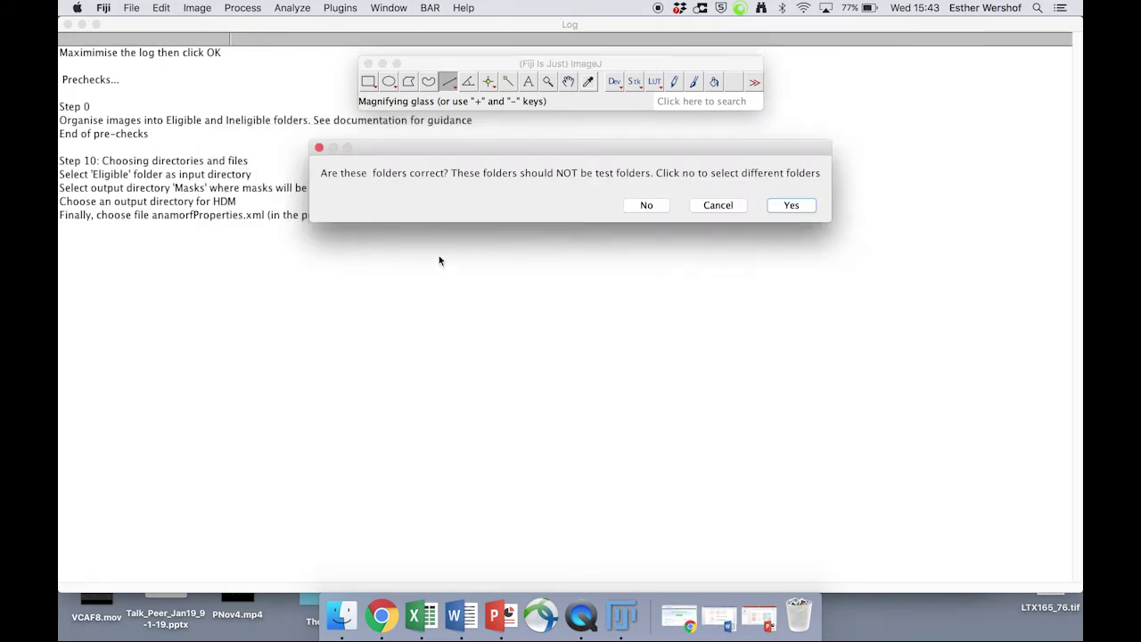
pyautogui.click(789, 208)
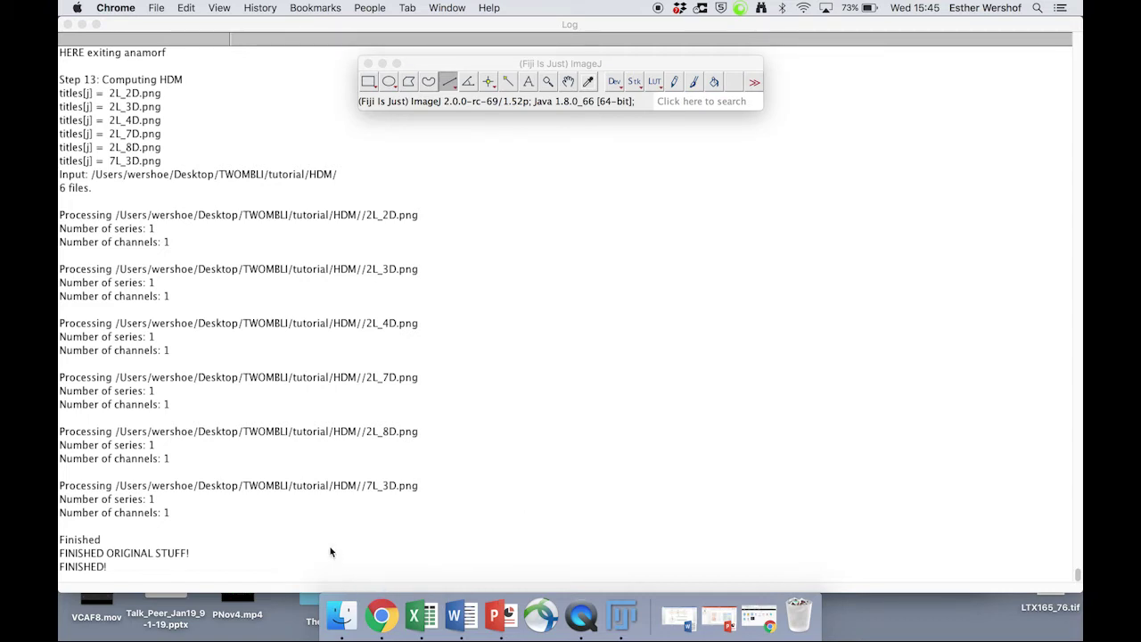
# Step: Preview the six mask PNGs in tutorial/Masks and open AnaMorf v2.026_Output/results.csv in Excel
pyautogui.click(342, 615)
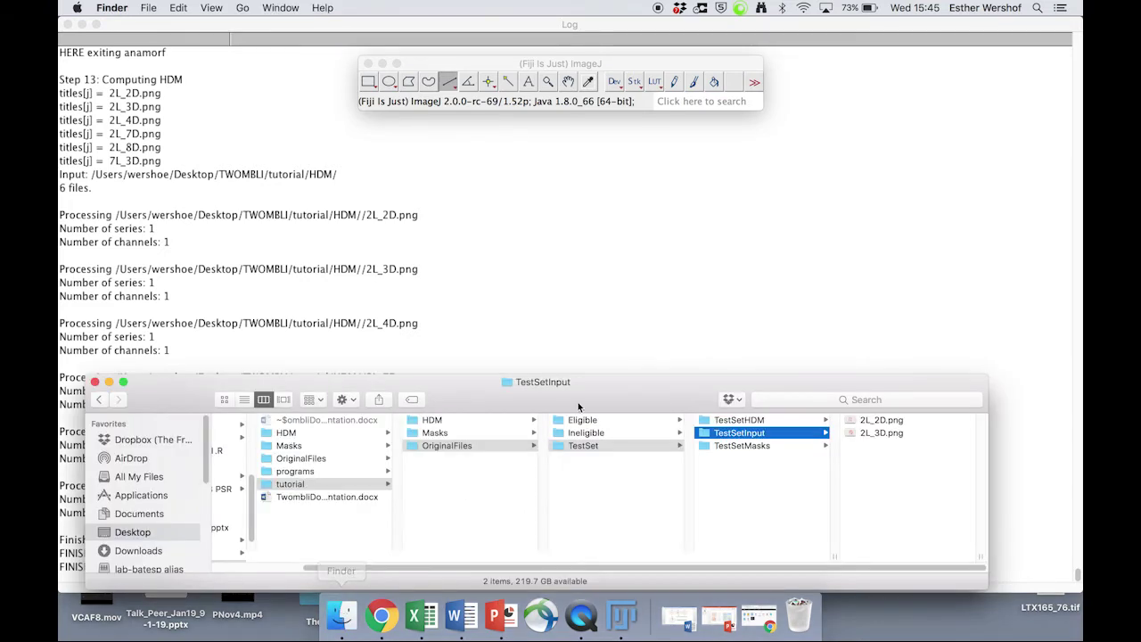
pyautogui.moveTo(603, 387); pyautogui.dragTo(591, 248)
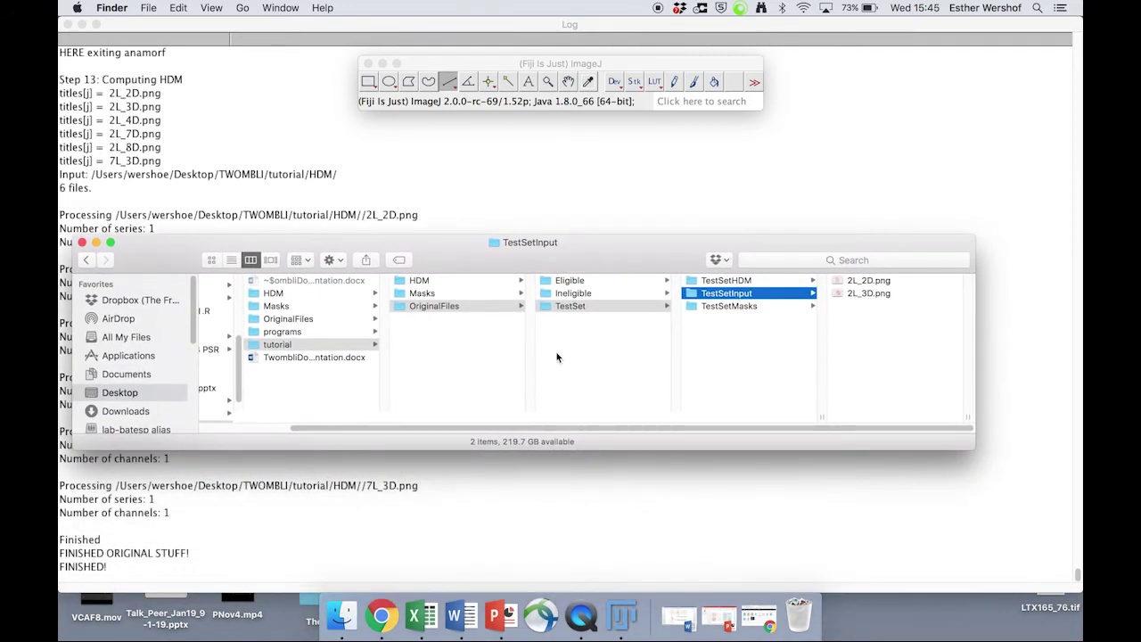
pyautogui.click(481, 294)
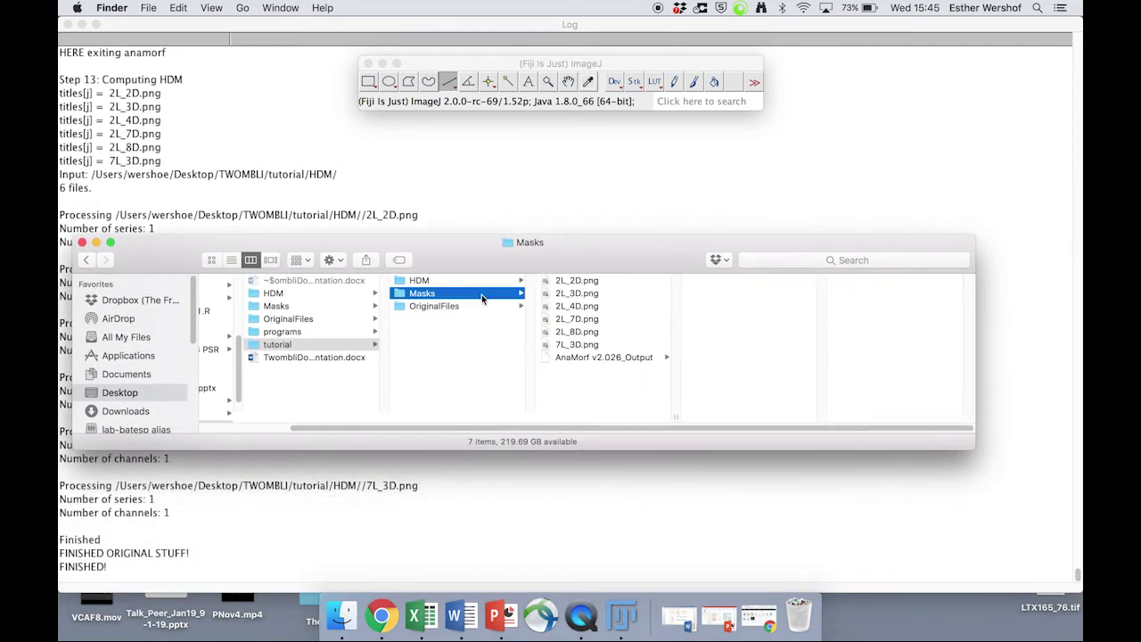
pyautogui.click(585, 282)
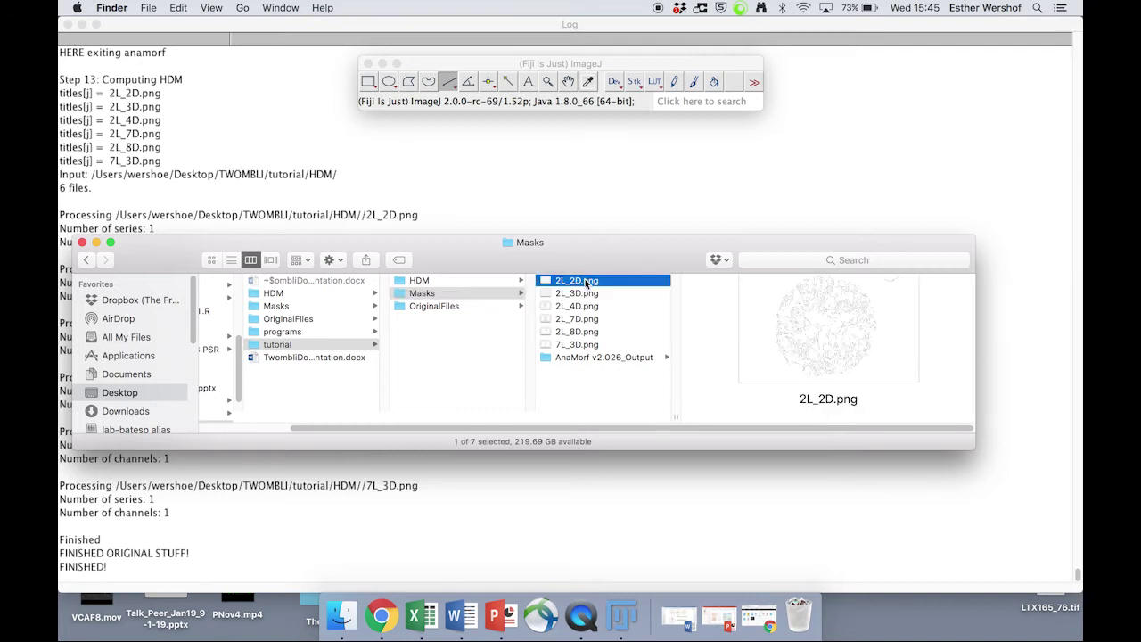
pyautogui.press('Down')
pyautogui.press('Down')
pyautogui.press('Down')
pyautogui.press('Down')
pyautogui.press('Down')
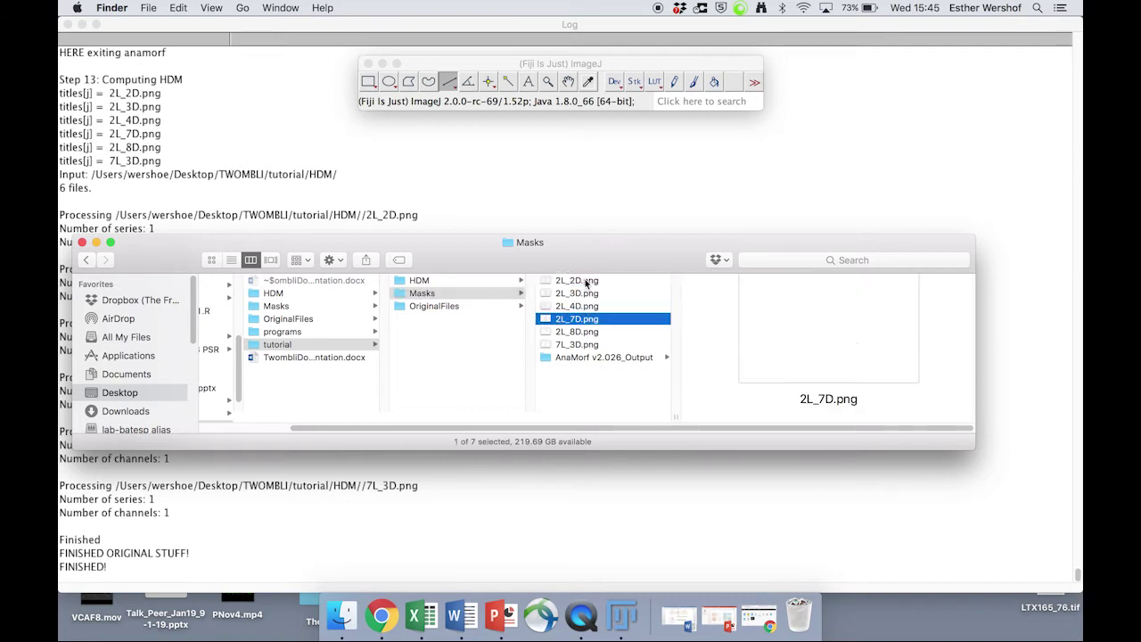
pyautogui.click(592, 357)
pyautogui.doubleClick(719, 292)
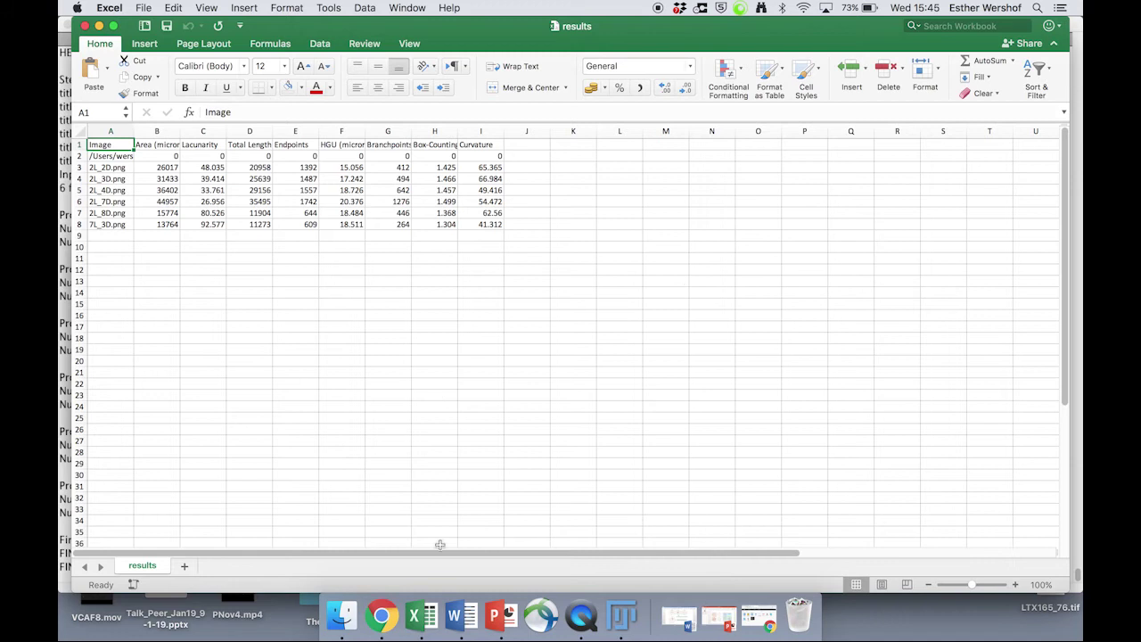
# Step: Open HDM/_ResultsHDM.csv in Excel, review its % Black values near 0.99, then close it
pyautogui.click(346, 627)
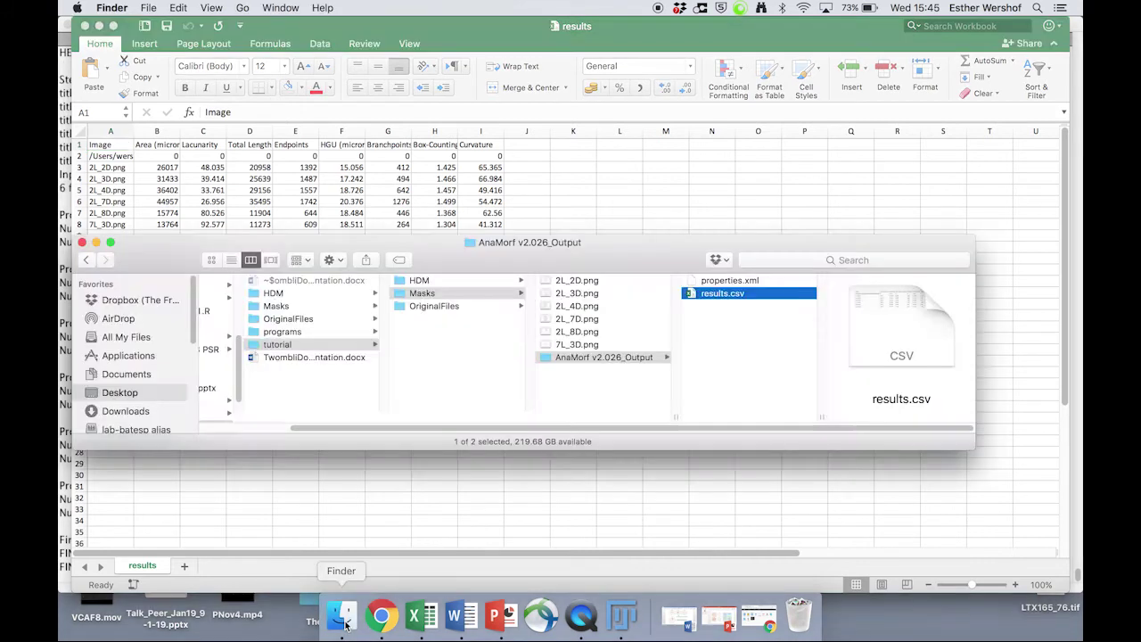
pyautogui.click(428, 285)
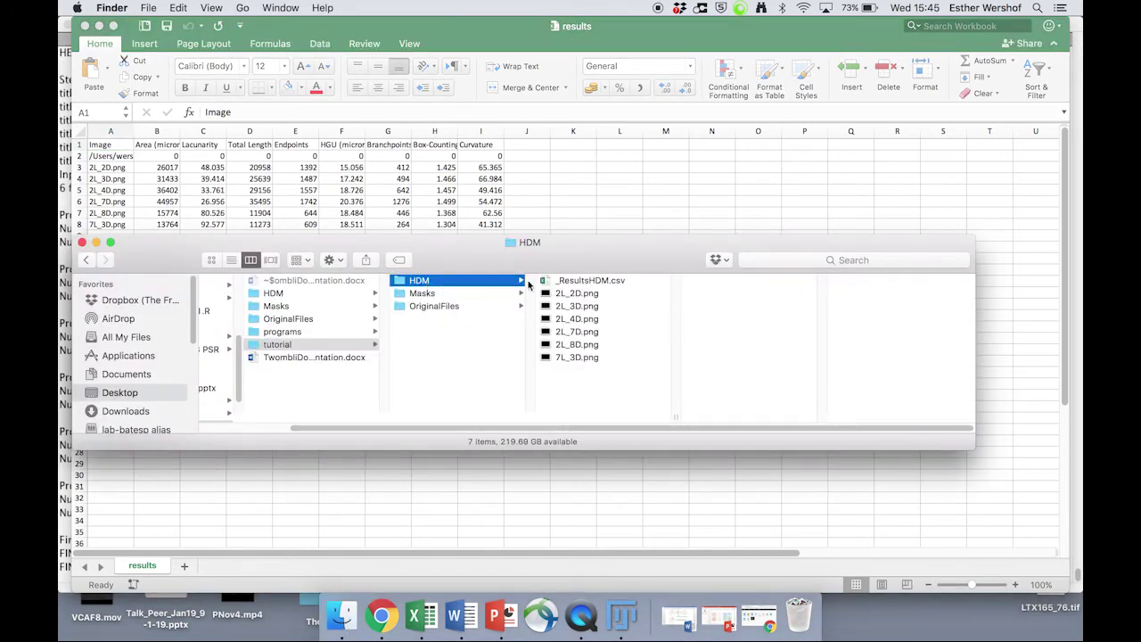
pyautogui.click(593, 281)
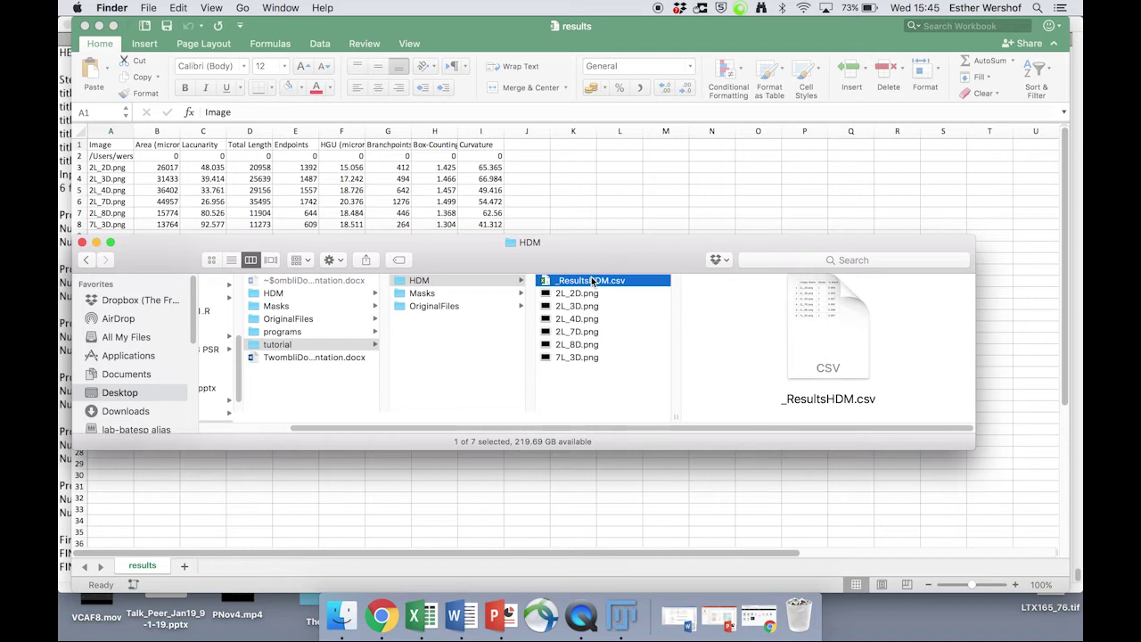
pyautogui.doubleClick(593, 281)
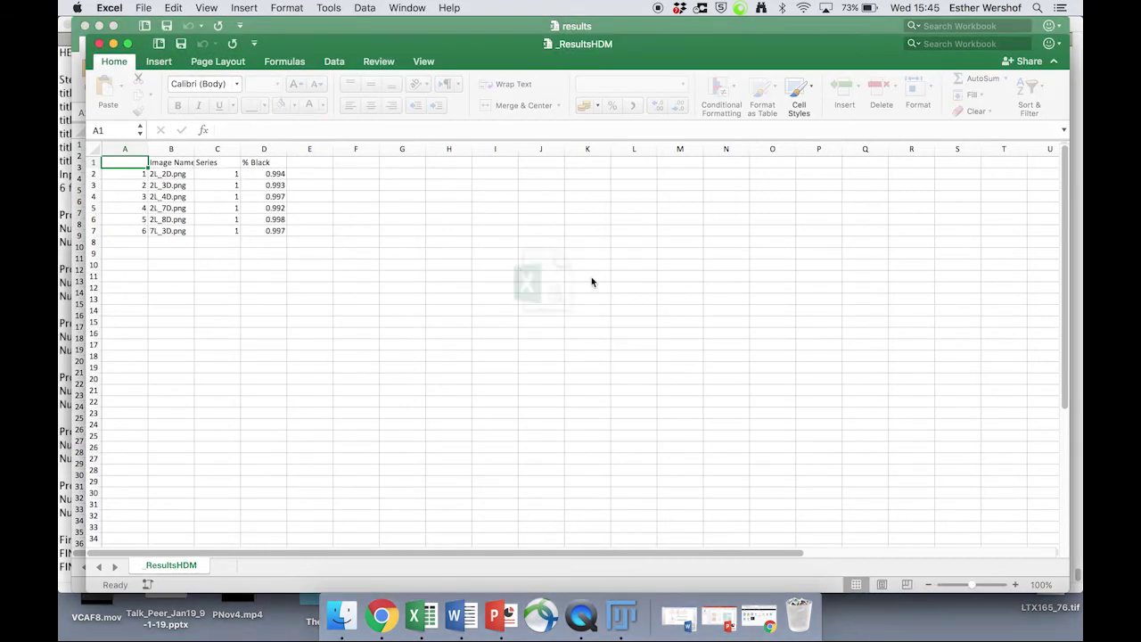
pyautogui.moveTo(633, 47); pyautogui.dragTo(1058, 43)
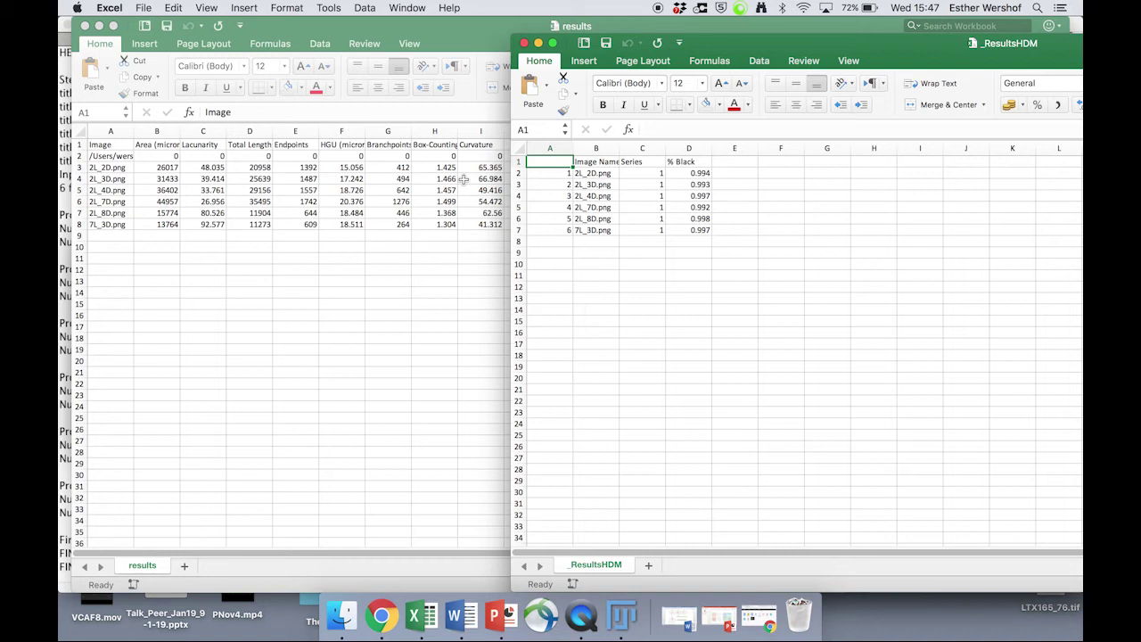
pyautogui.click(525, 44)
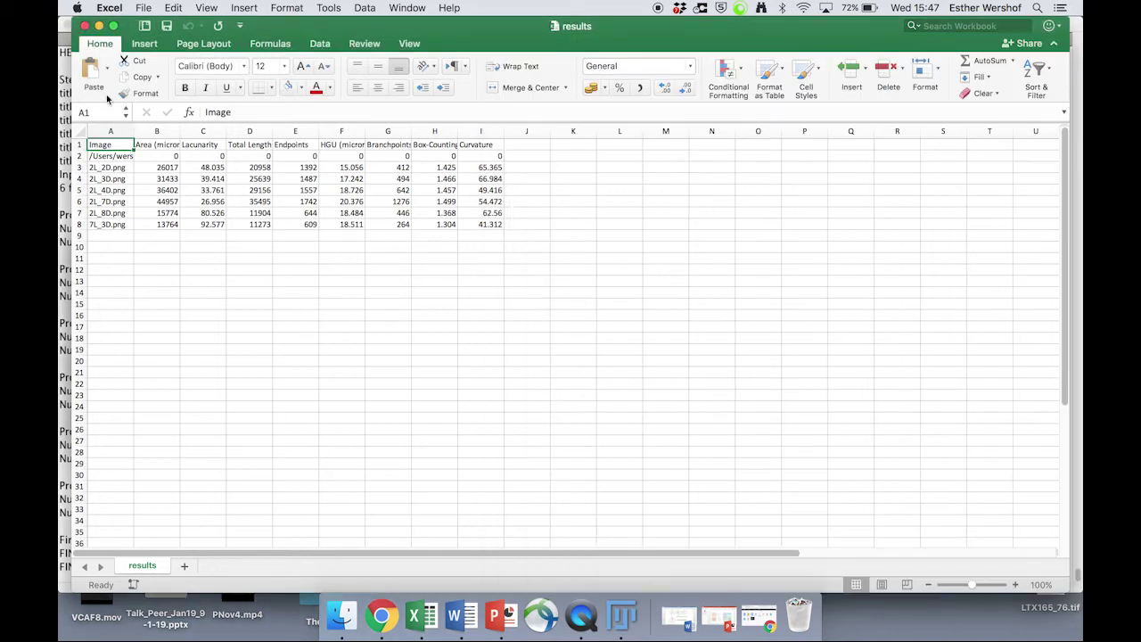
# Step: Close the results workbook, Log output and HDM folder windows
pyautogui.click(85, 26)
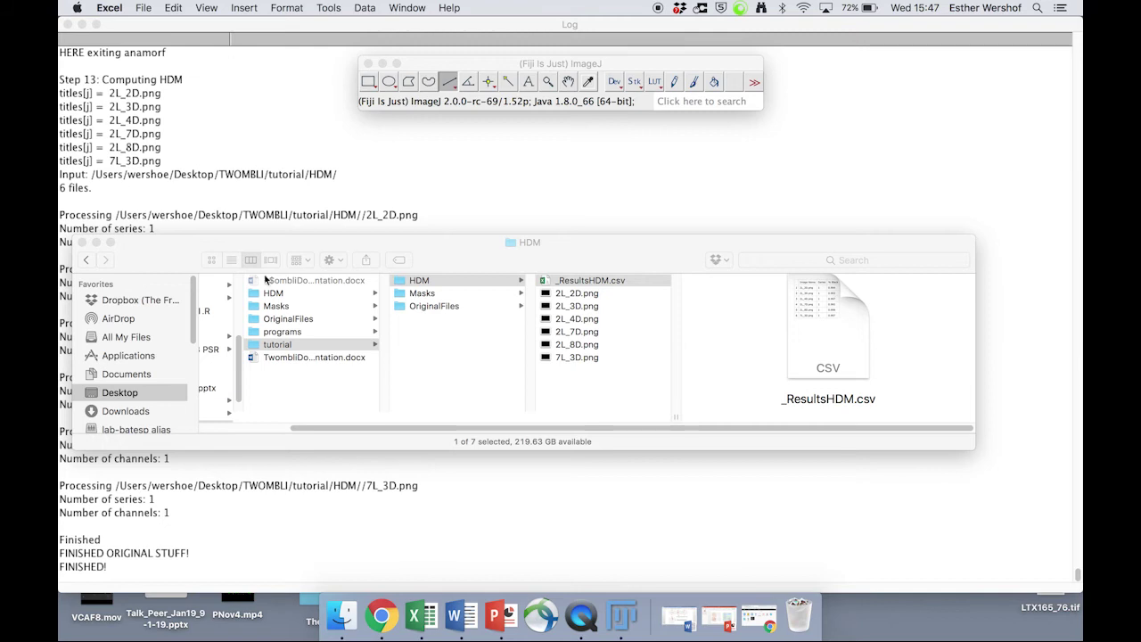
pyautogui.click(69, 25)
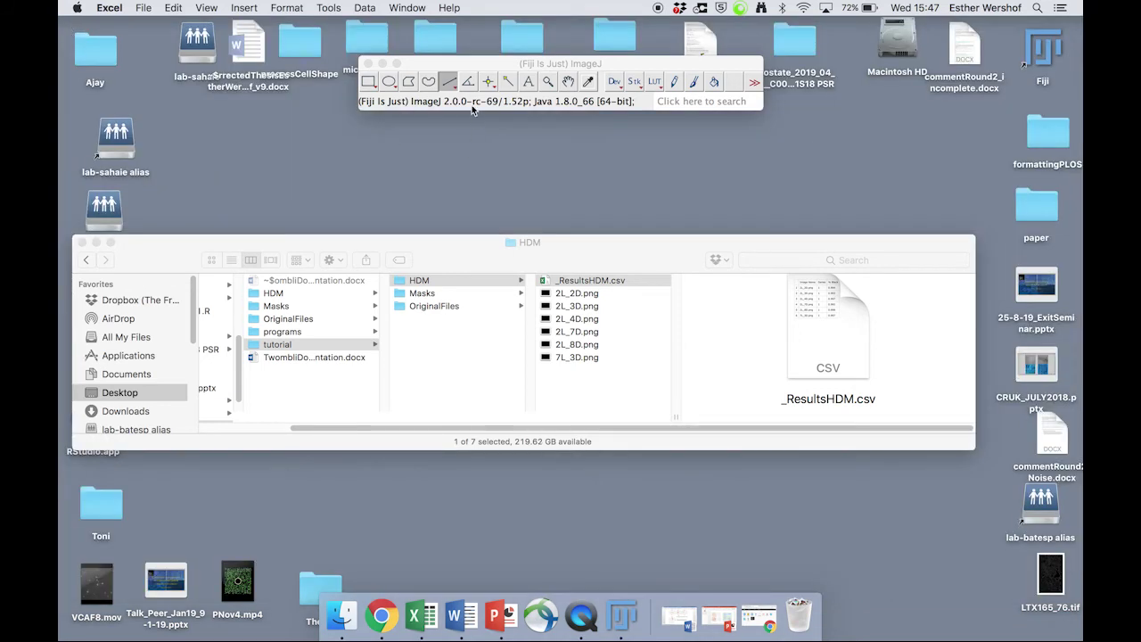
pyautogui.moveTo(495, 72); pyautogui.dragTo(422, 146)
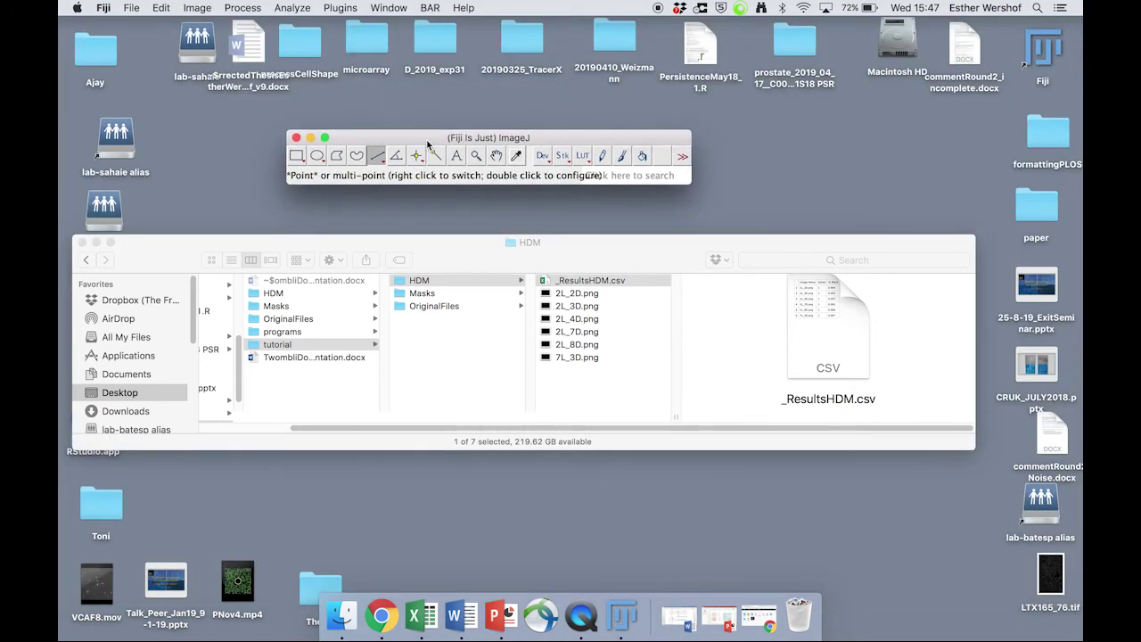
pyautogui.click(81, 243)
# Step: Open the desktop Images folder and load COO_1.tif into Fiji
pyautogui.doubleClick(606, 352)
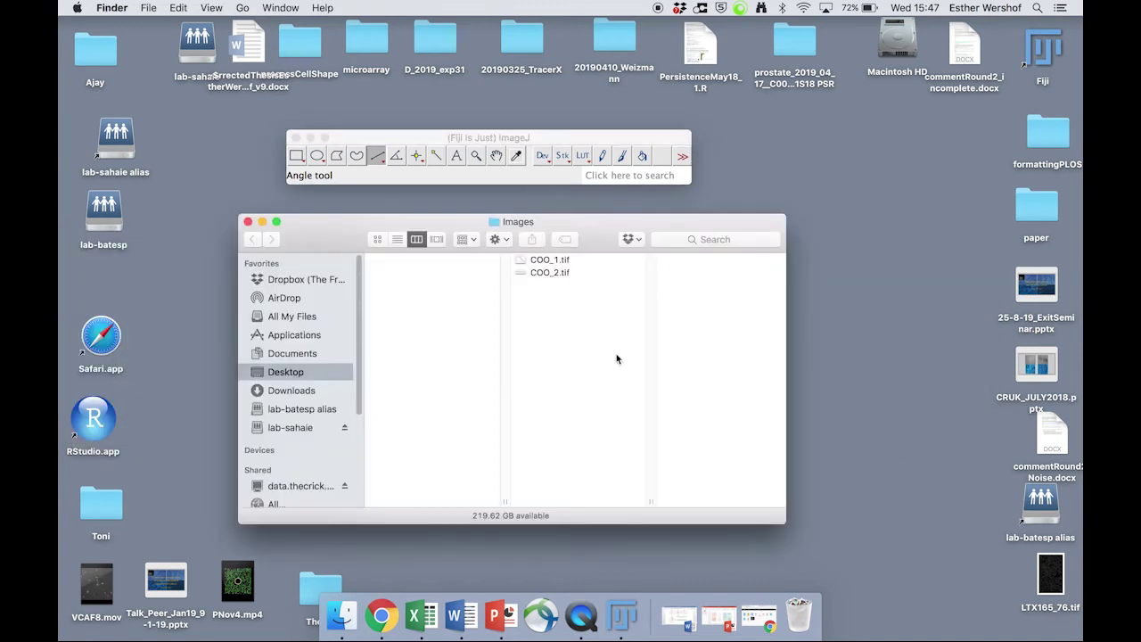
pyautogui.moveTo(614, 220); pyautogui.dragTo(777, 256)
pyautogui.click(724, 298)
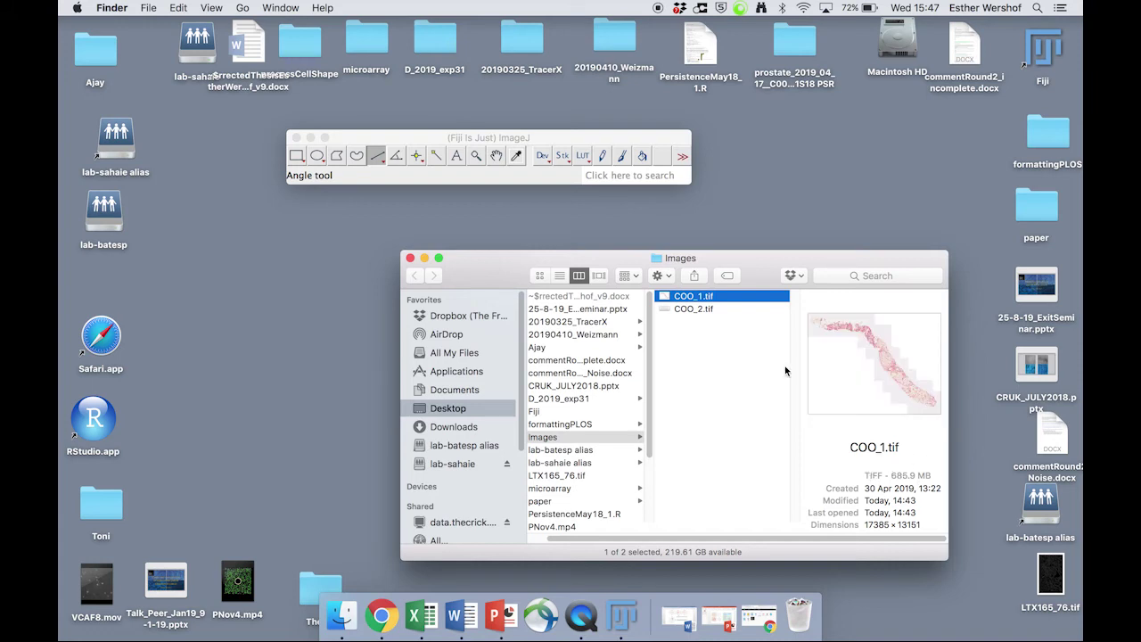
pyautogui.moveTo(723, 297); pyautogui.dragTo(563, 176)
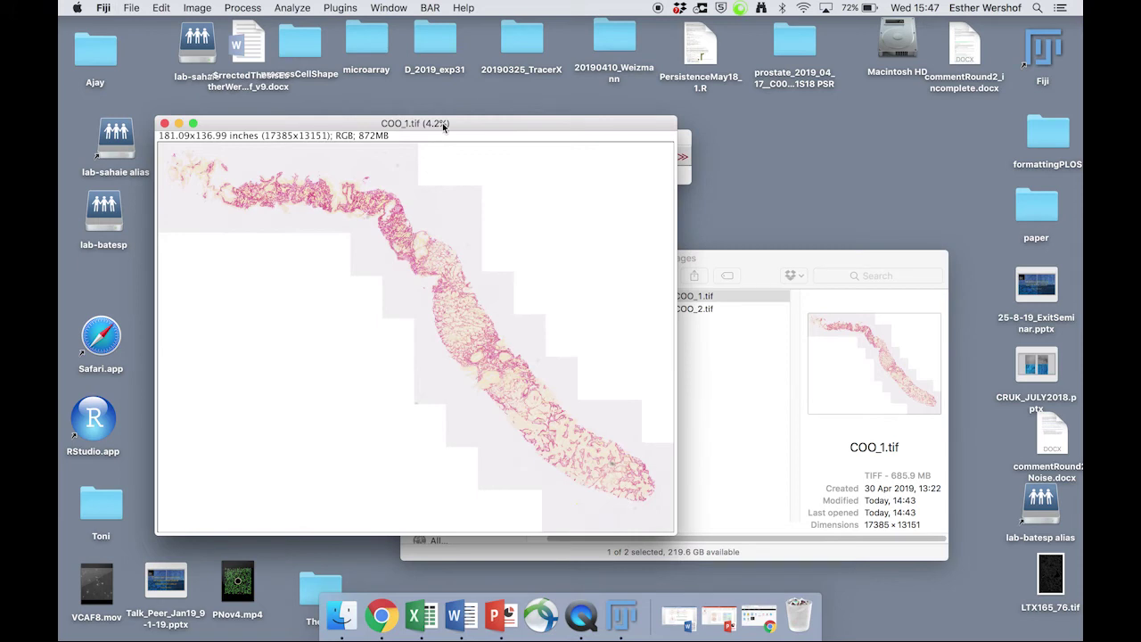
# Step: Rearrange the COO_1.tif and Images windows, briefly check the TWOMBLI folder, and return to Fiji
pyautogui.moveTo(412, 126); pyautogui.dragTo(453, 161)
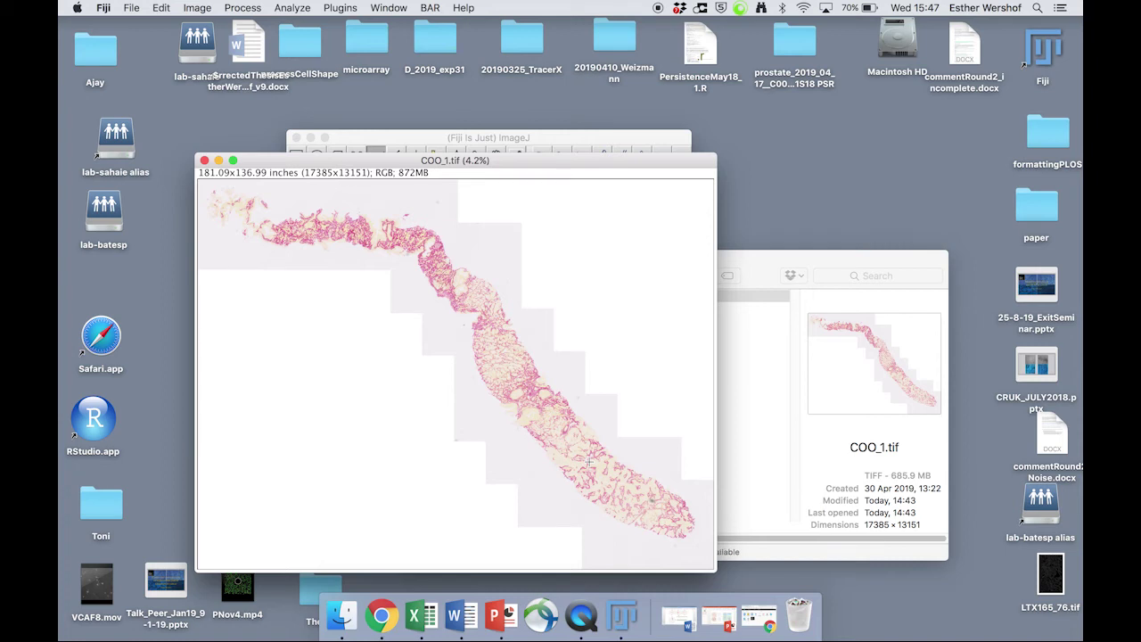
pyautogui.click(747, 395)
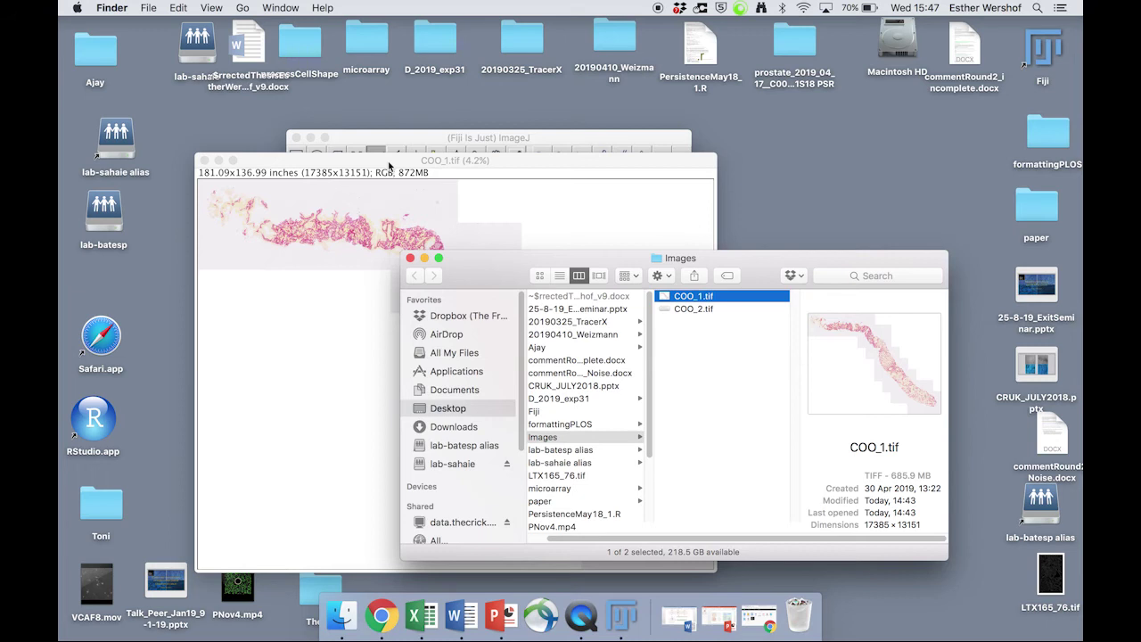
pyautogui.moveTo(390, 165); pyautogui.dragTo(746, 184)
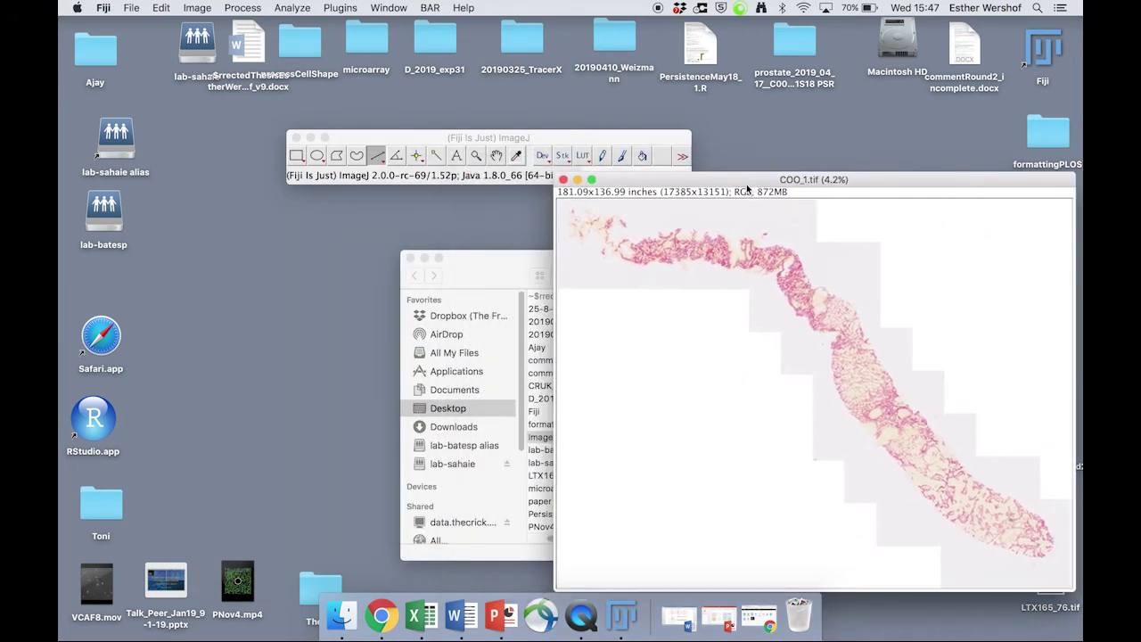
pyautogui.click(411, 258)
pyautogui.doubleClick(510, 300)
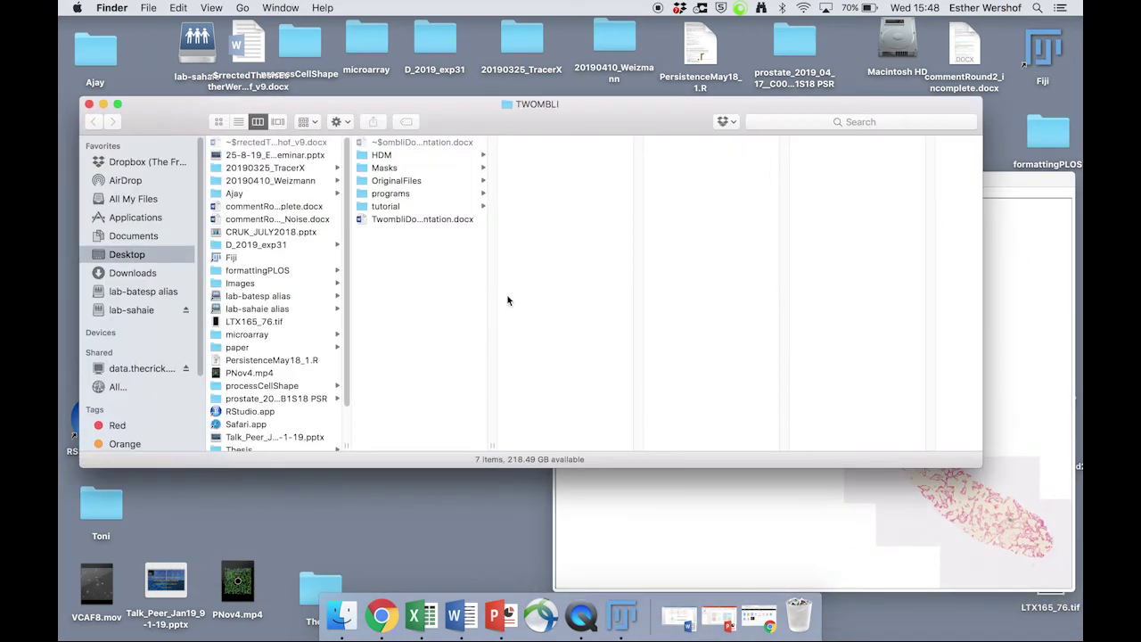
pyautogui.click(90, 104)
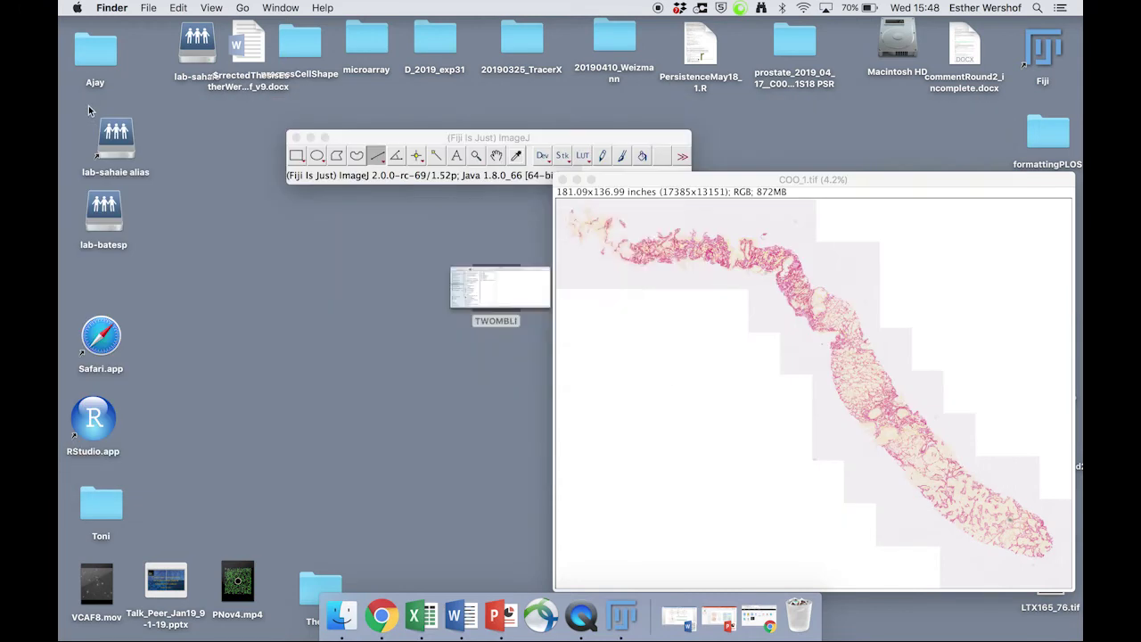
pyautogui.click(351, 144)
# Step: Run the croppingImages.ijm macro from the programs folder via Plugins > Macros > Run
pyautogui.click(341, 8)
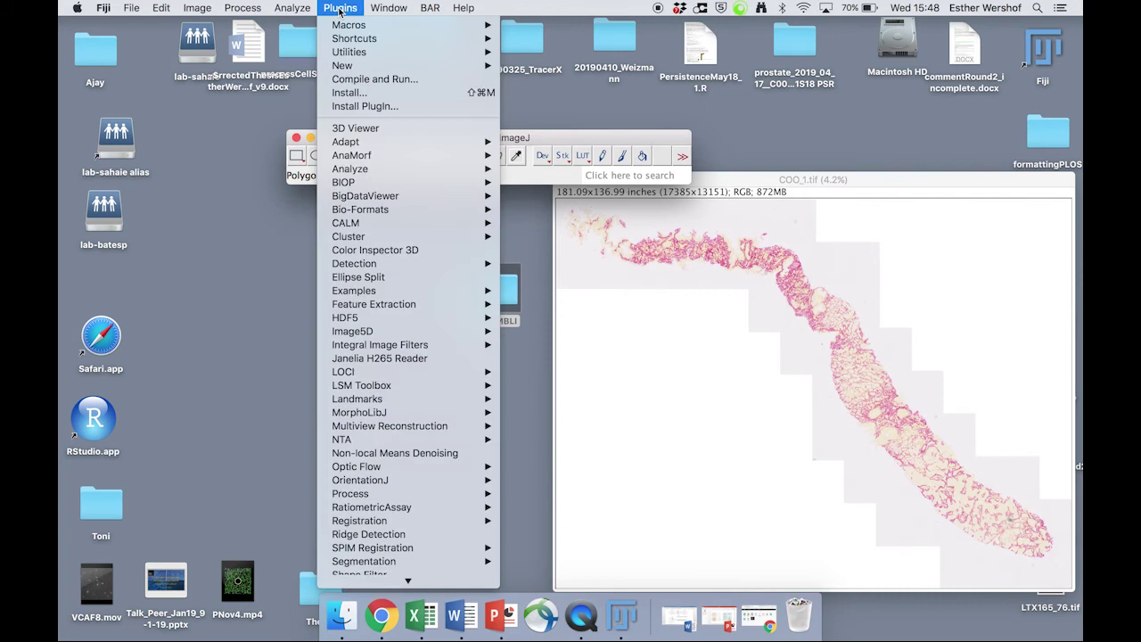
pyautogui.moveTo(397, 25)
pyautogui.click(528, 42)
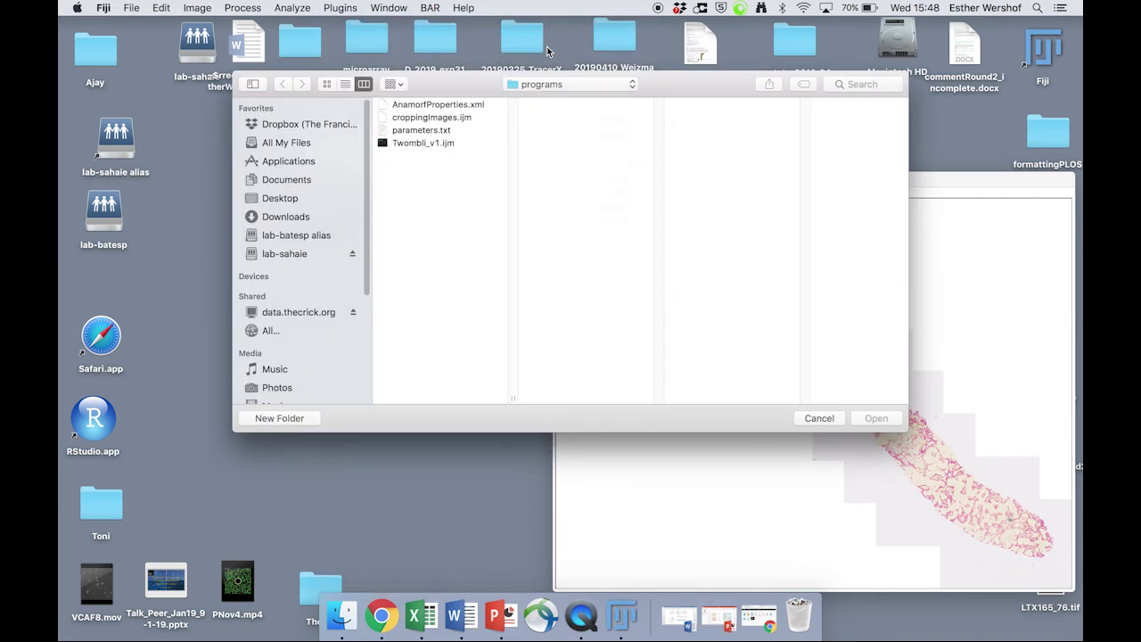
pyautogui.click(453, 118)
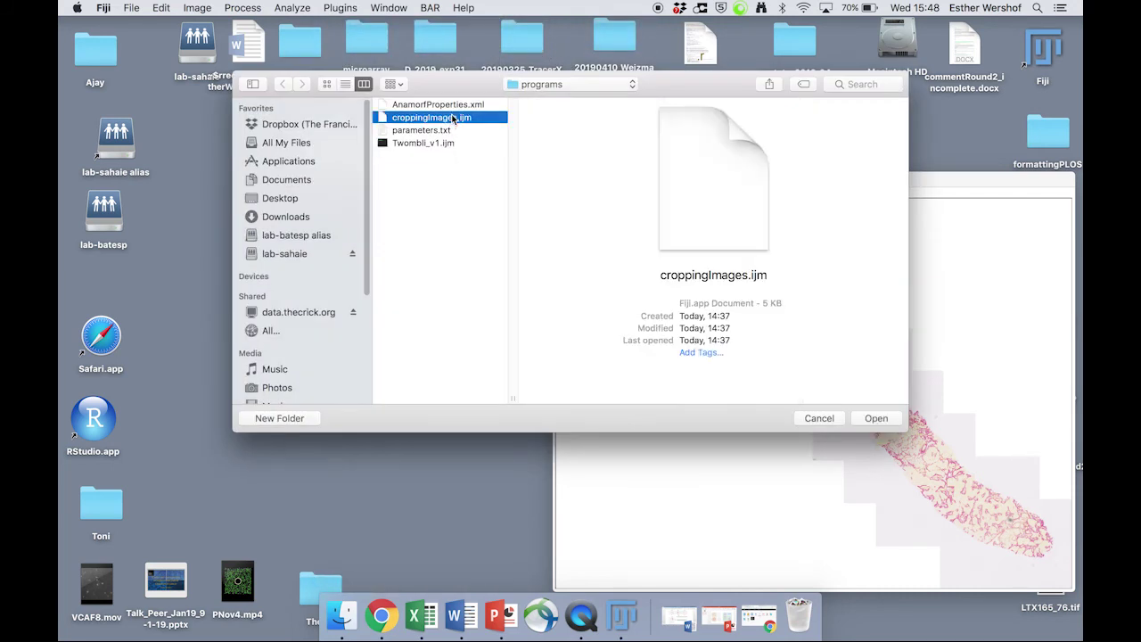
pyautogui.click(877, 418)
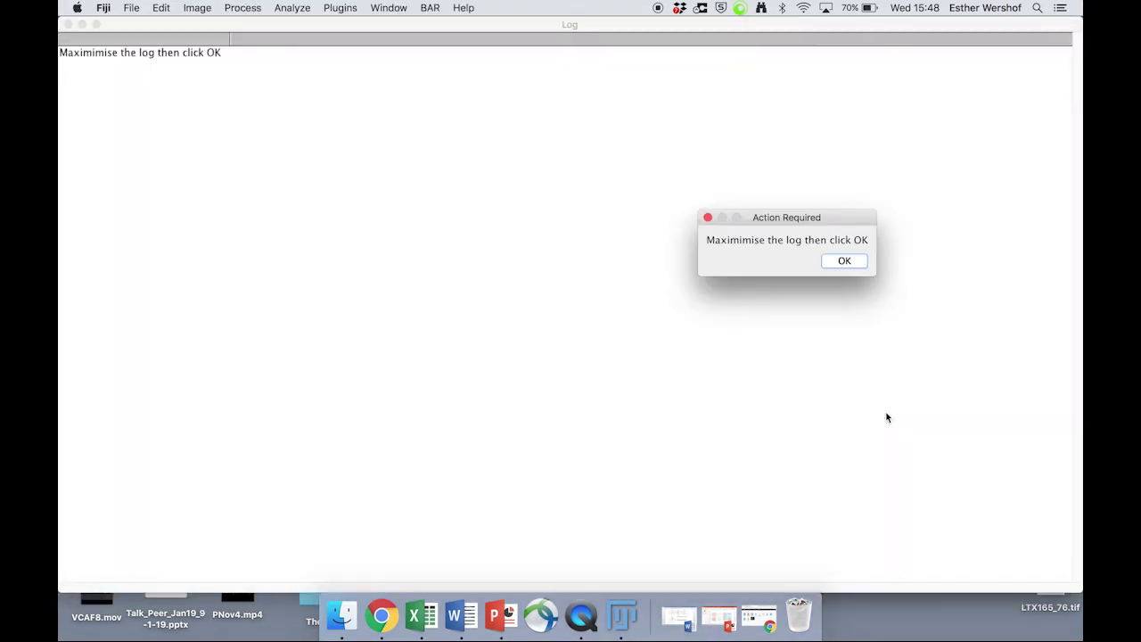
# Step: Dismiss the maximise-the-log prompt and select Desktop > Images in the raw-images chooser
pyautogui.click(847, 267)
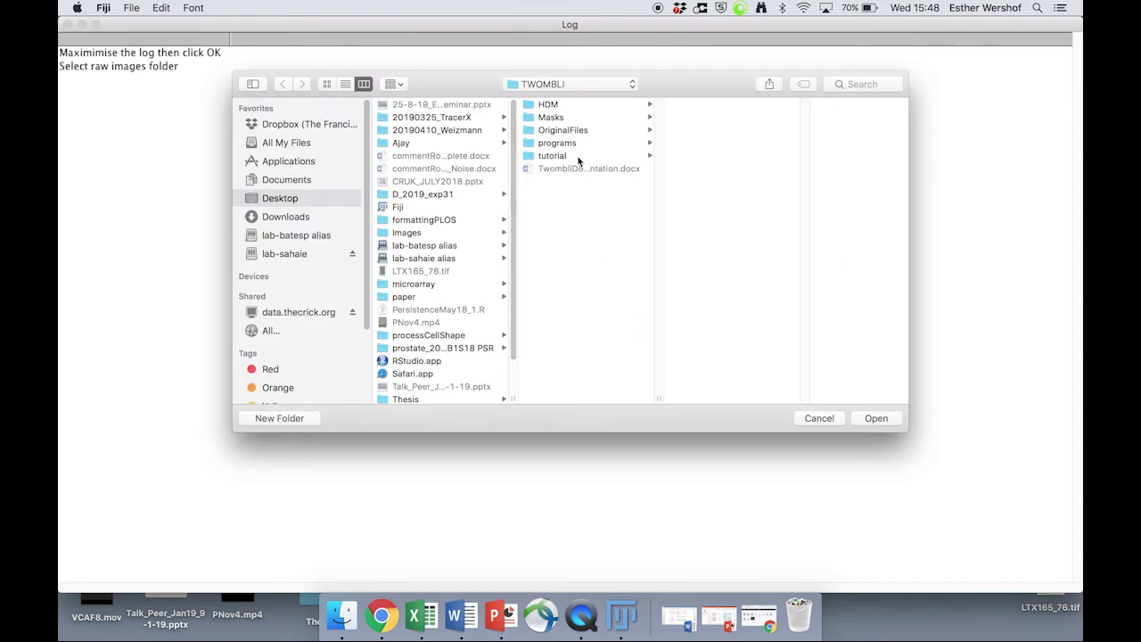
pyautogui.click(280, 200)
pyautogui.click(407, 234)
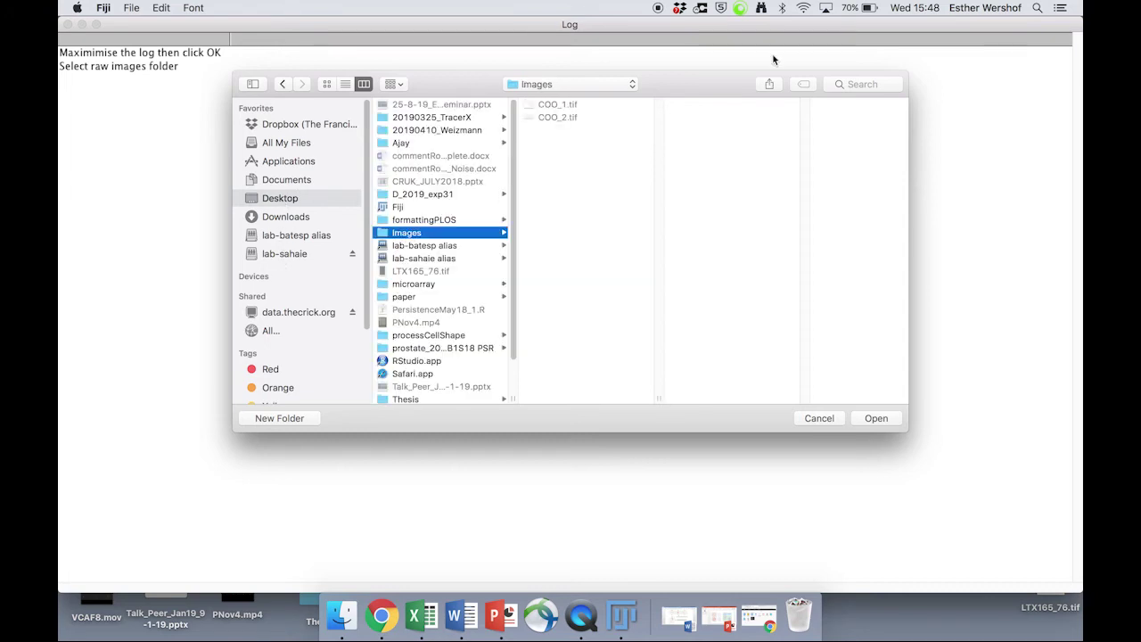
pyautogui.click(341, 621)
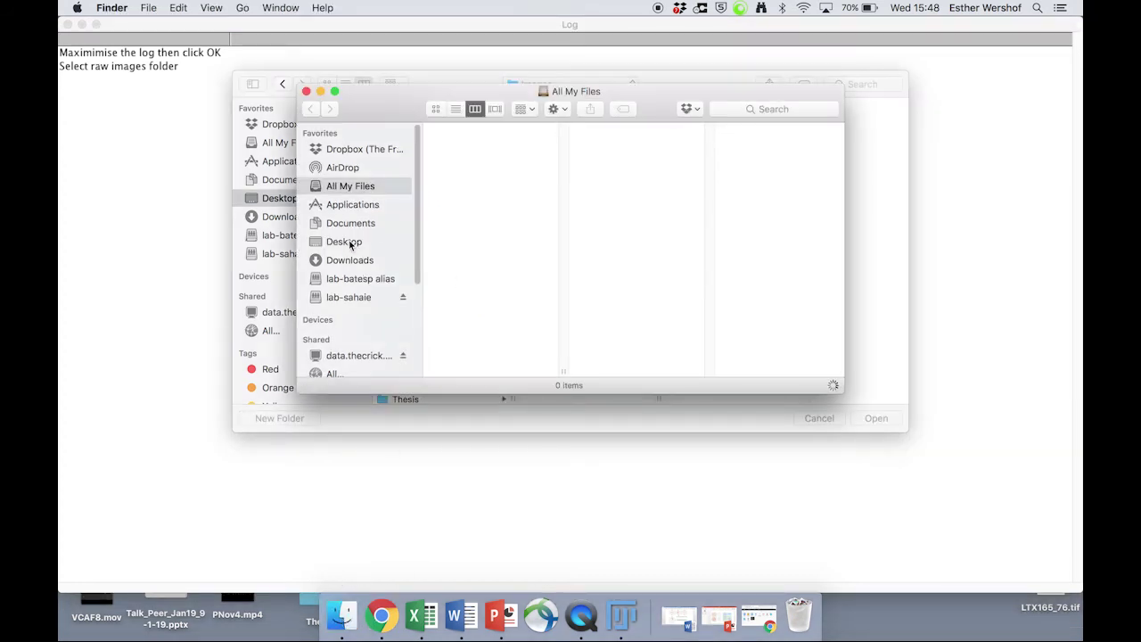
# Step: Show the Desktop Images folder in Finder
pyautogui.click(350, 243)
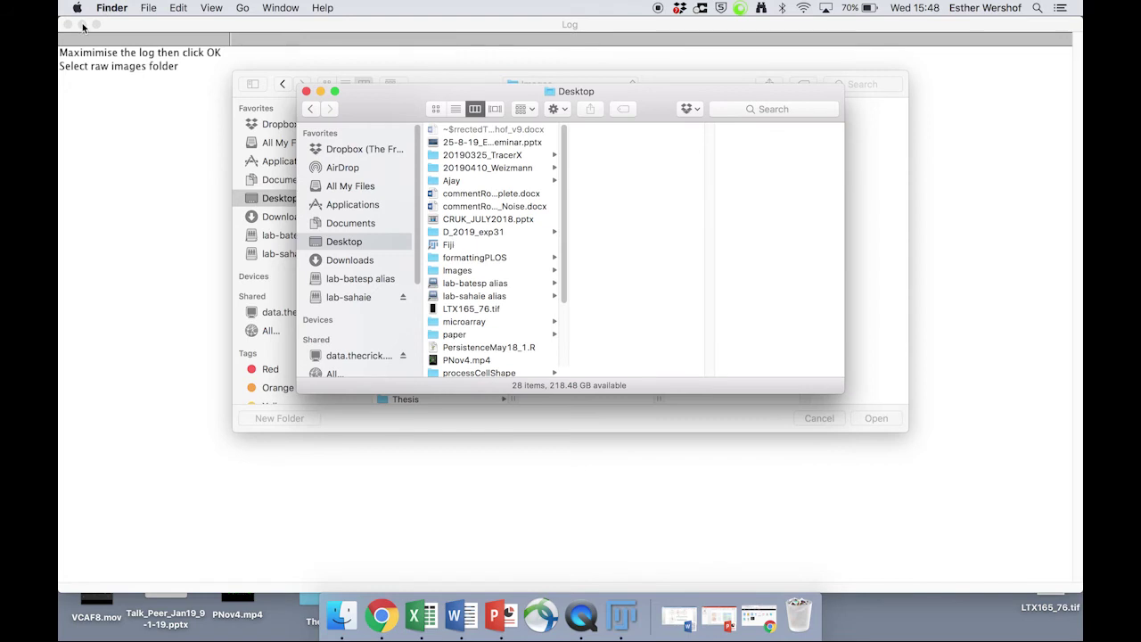
pyautogui.click(320, 91)
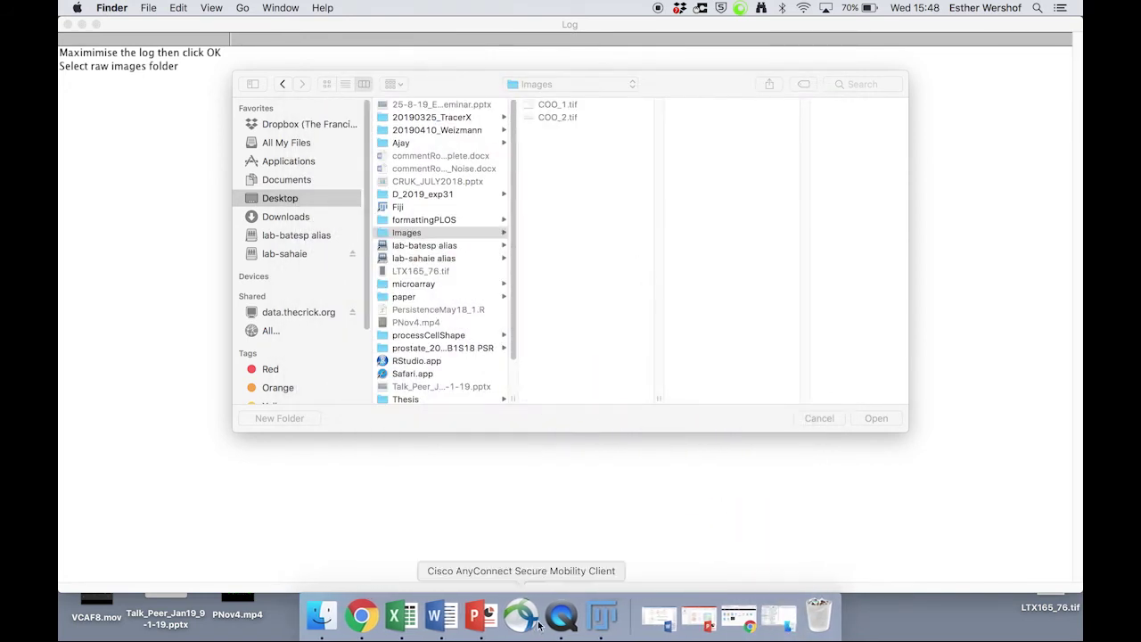
pyautogui.click(313, 620)
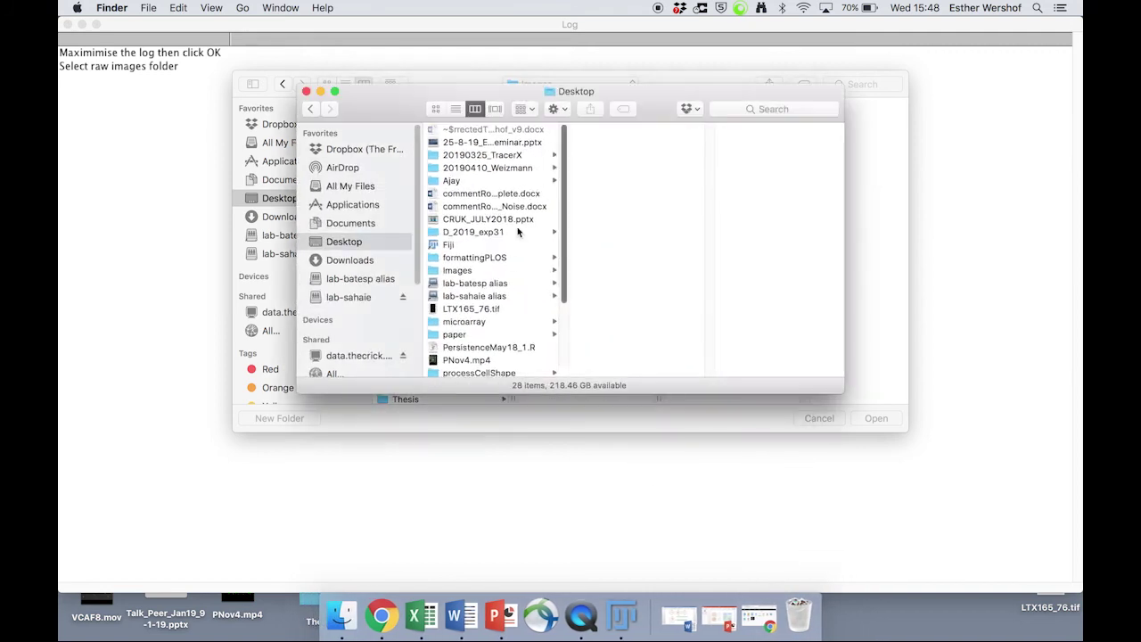
pyautogui.click(450, 271)
# Step: Create a new folder named croppedRegion inside the Images folder
pyautogui.click(642, 193)
pyautogui.rightClick(642, 193)
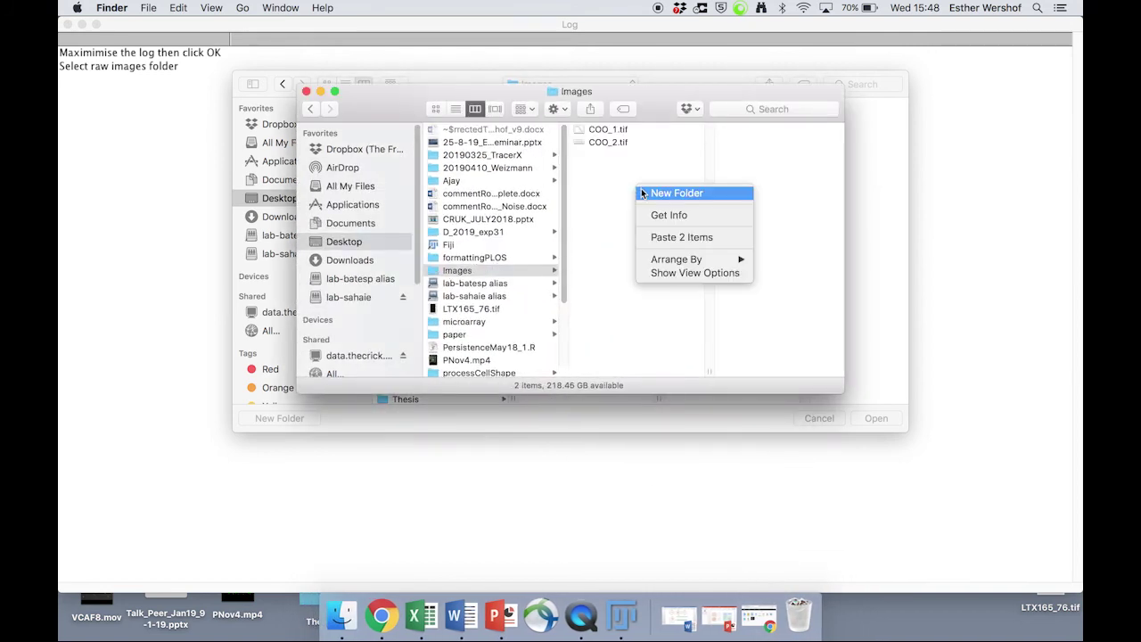
pyautogui.click(646, 196)
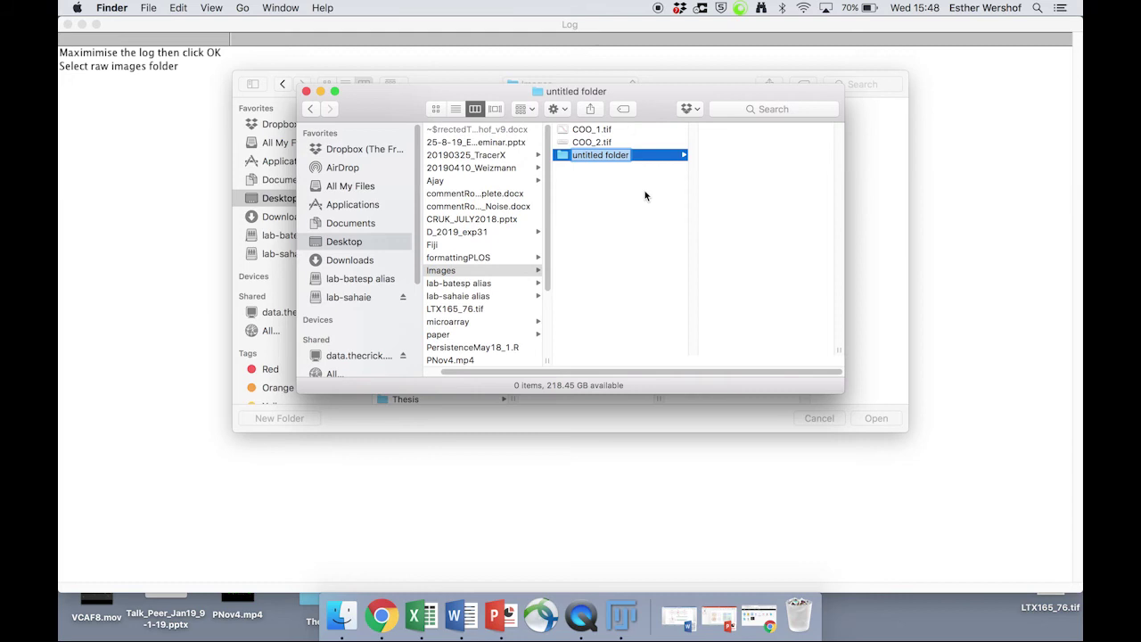
pyautogui.write('croppedIm')
pyautogui.press('BackSpace')
pyautogui.press('BackSpace')
pyautogui.write('Region')
pyautogui.press('Return')
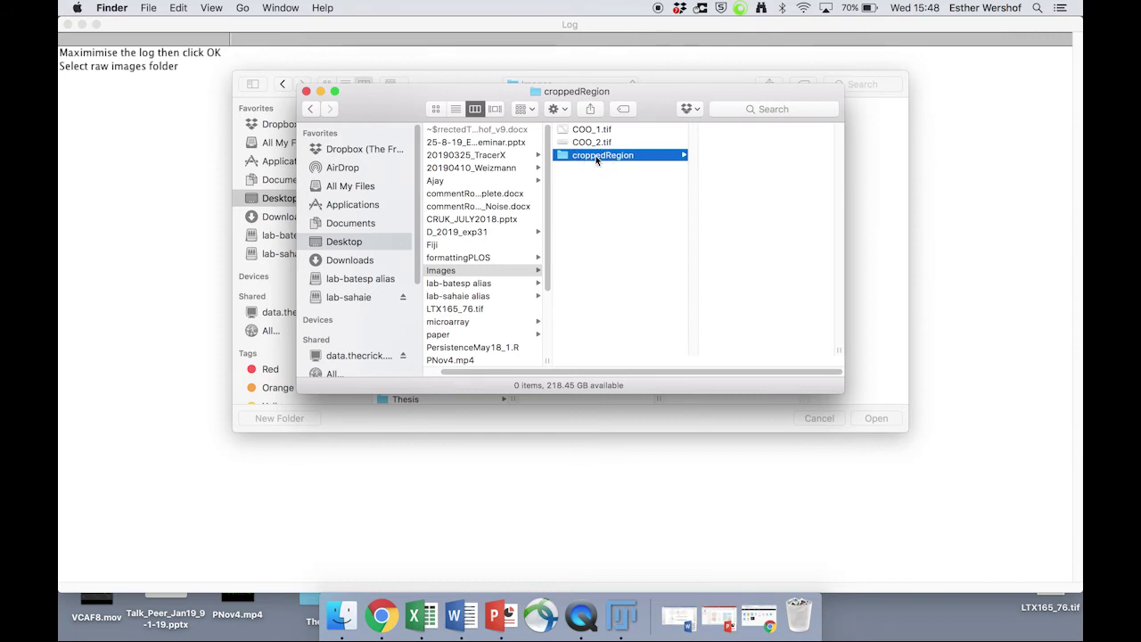
pyautogui.click(274, 201)
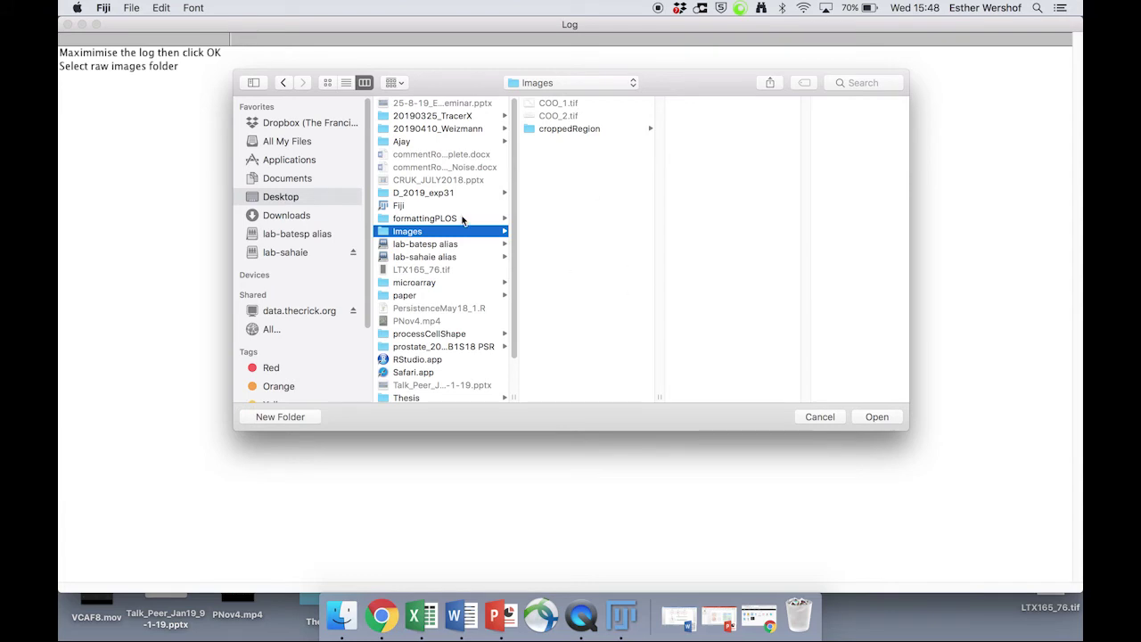
# Step: Set Images as the raw images folder and Images/croppedRegion as the output folder
pyautogui.click(875, 418)
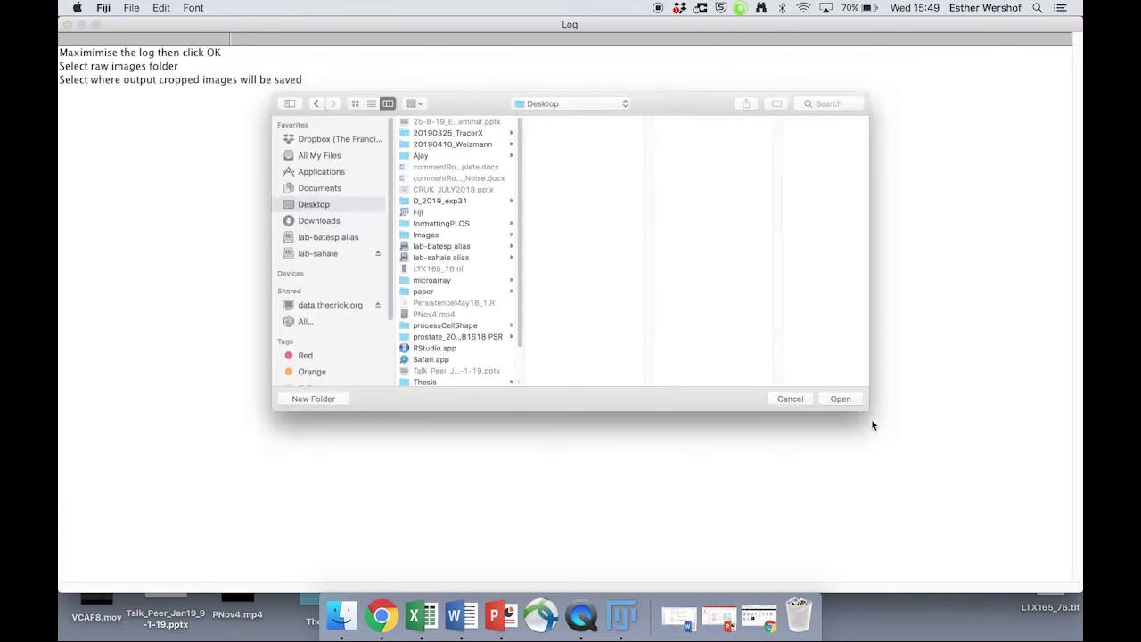
pyautogui.click(426, 233)
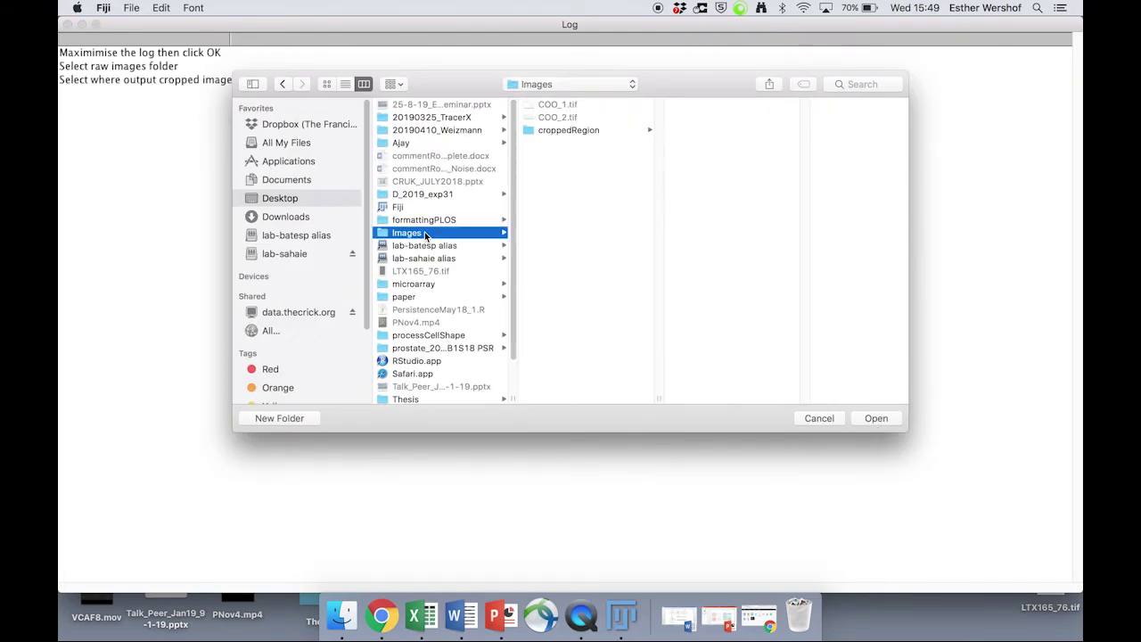
pyautogui.moveTo(486, 78); pyautogui.dragTo(486, 107)
pyautogui.click(576, 161)
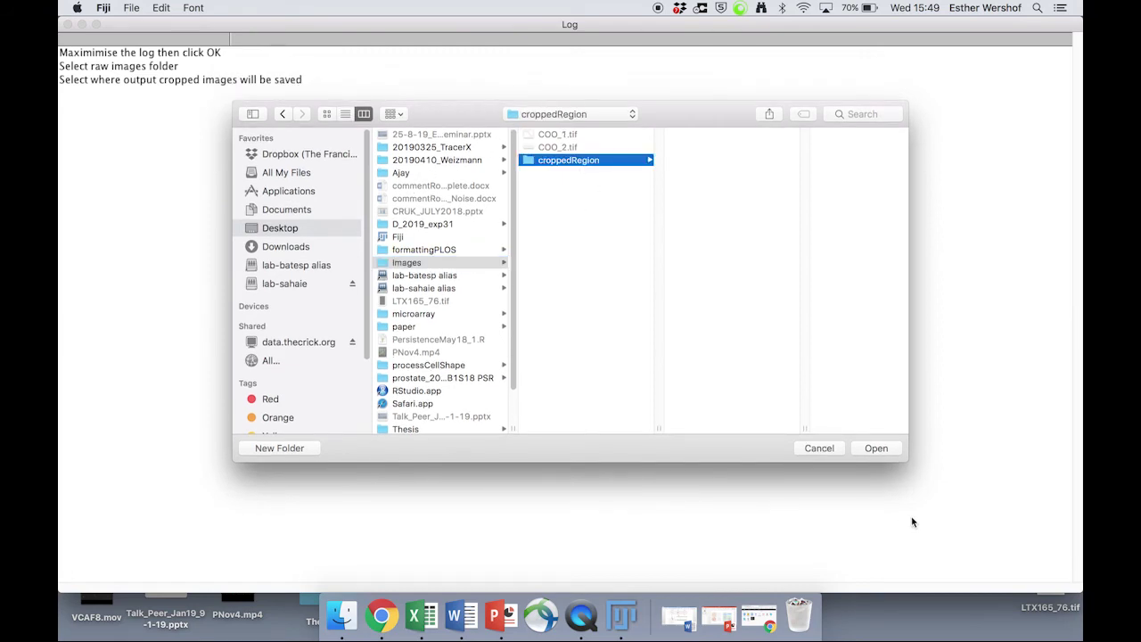
pyautogui.click(872, 451)
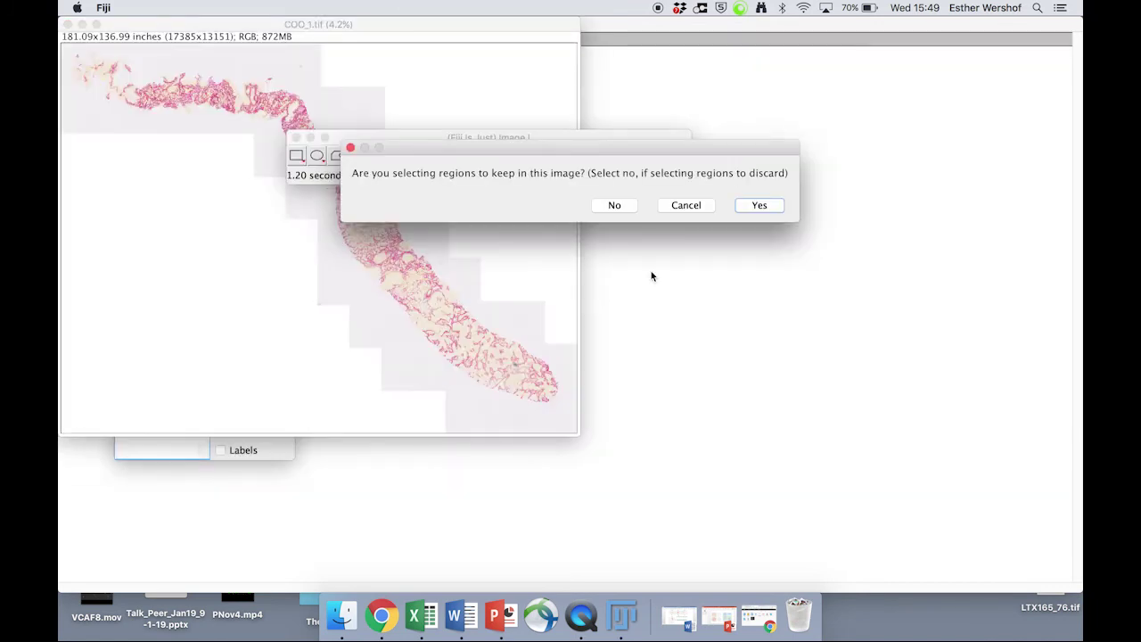
# Step: Move the keep-or-discard dialog and toolbar aside and zoom in on COO_1.tif
pyautogui.moveTo(554, 147); pyautogui.dragTo(775, 287)
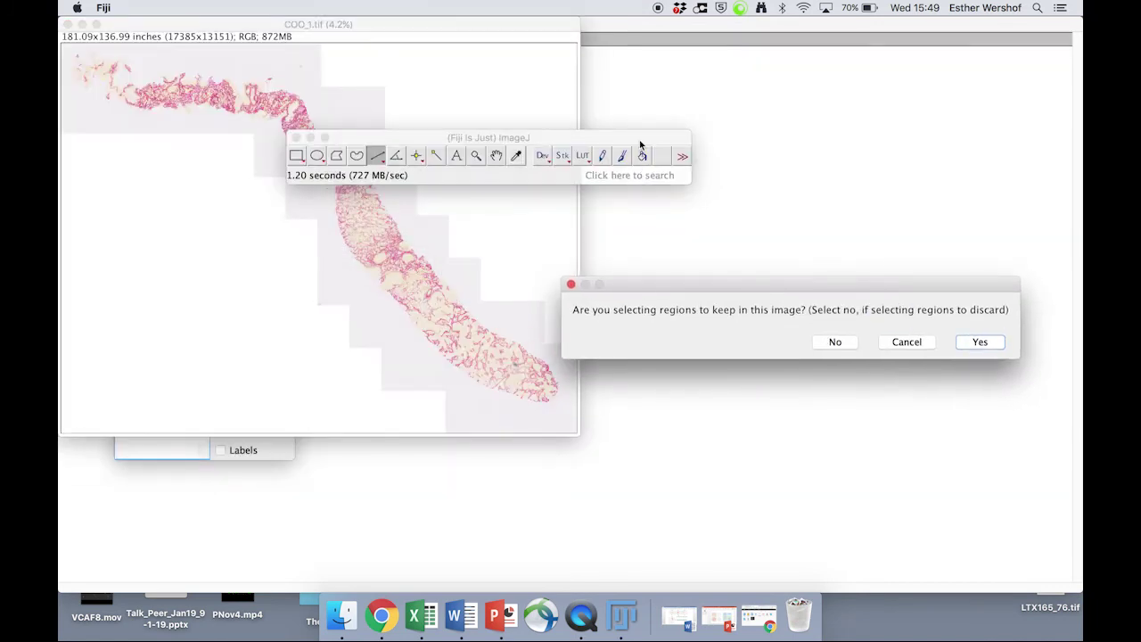
pyautogui.moveTo(640, 145); pyautogui.dragTo(626, 106)
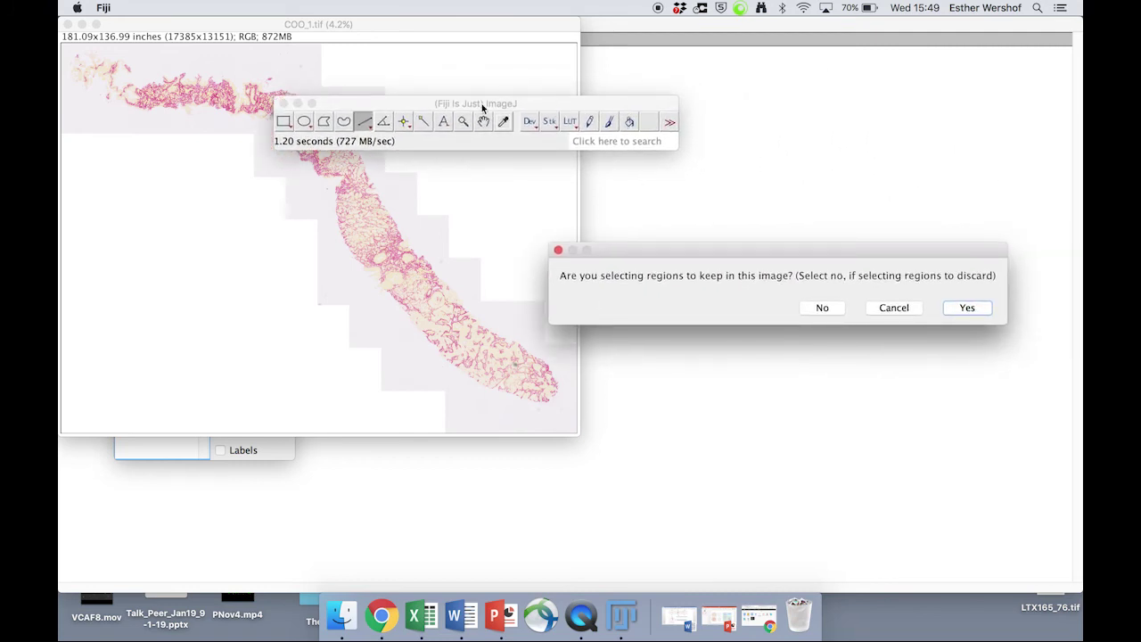
pyautogui.moveTo(394, 27); pyautogui.dragTo(401, 115)
pyautogui.press('+')
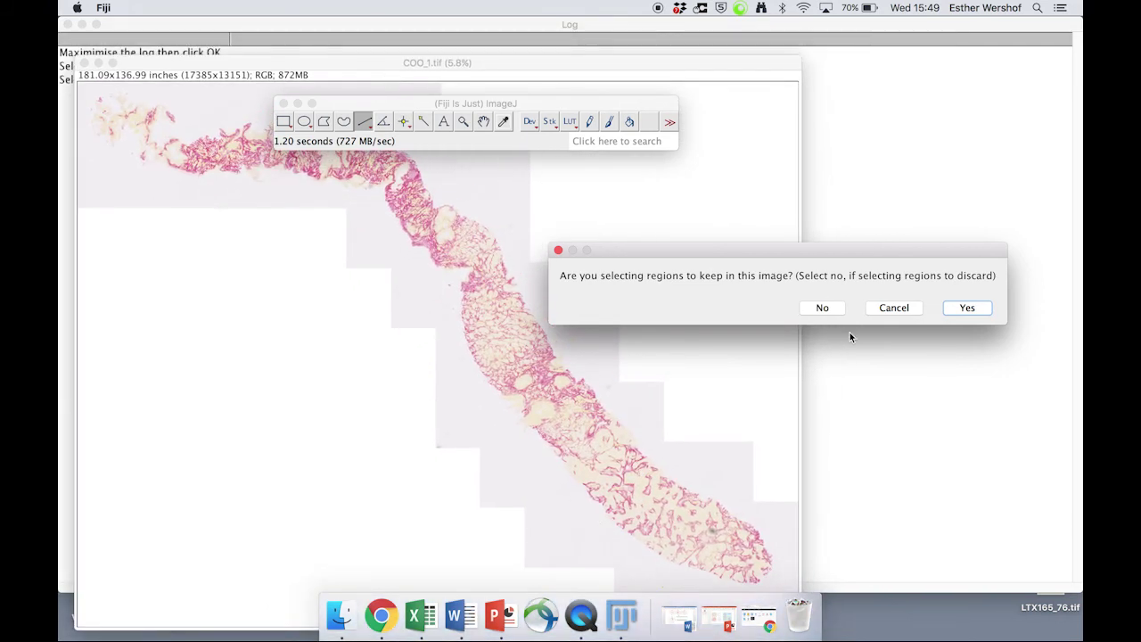
# Step: Choose to keep regions, then trace a first freehand ROI and add it to ROI Manager
pyautogui.click(967, 308)
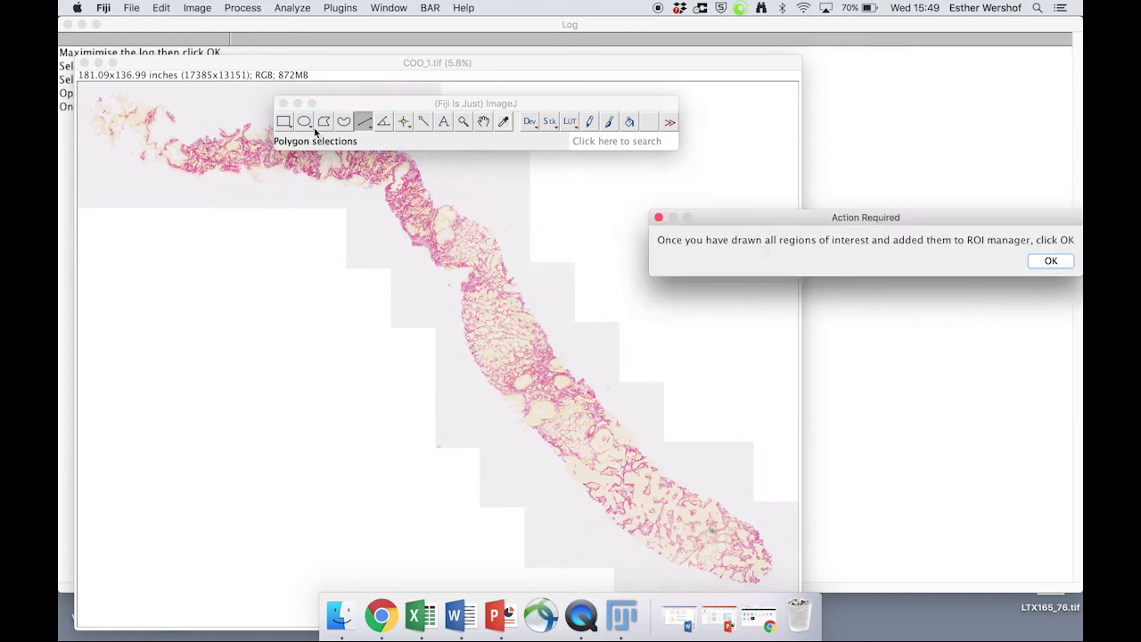
pyautogui.click(346, 122)
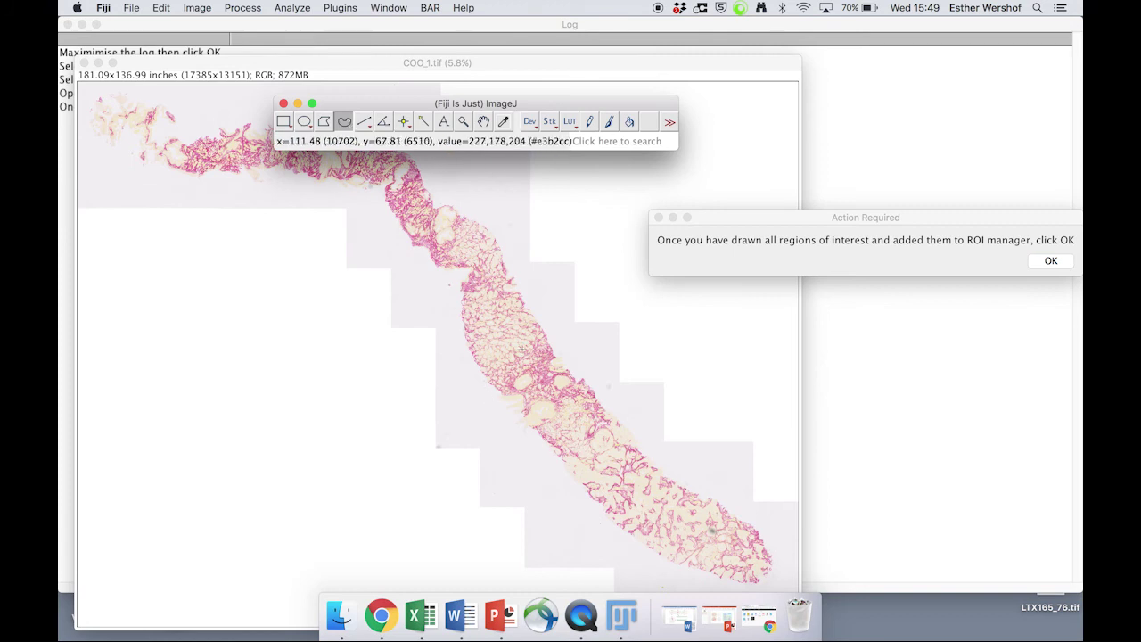
pyautogui.click(542, 340)
pyautogui.moveTo(542, 342)
pyautogui.mouseDown()
pyautogui.moveTo(505, 375)
pyautogui.moveTo(546, 346)
pyautogui.mouseUp()
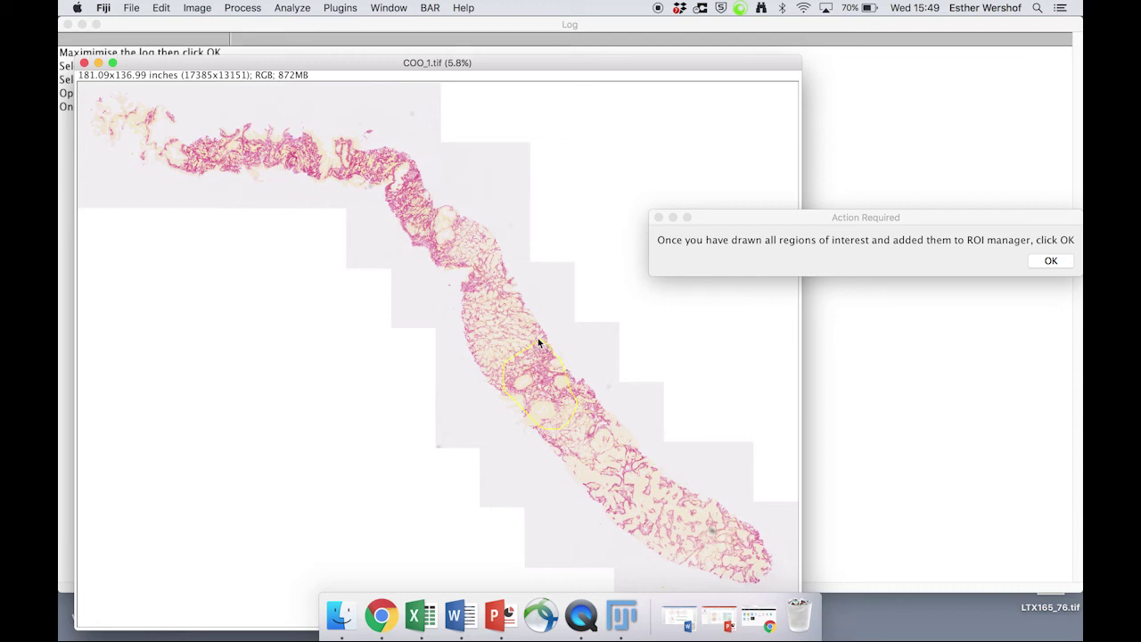
pyautogui.press('t')
# Step: Trace a second ROI around the upper tissue strip, add it, and confirm all regions are drawn
pyautogui.moveTo(515, 70); pyautogui.dragTo(769, 68)
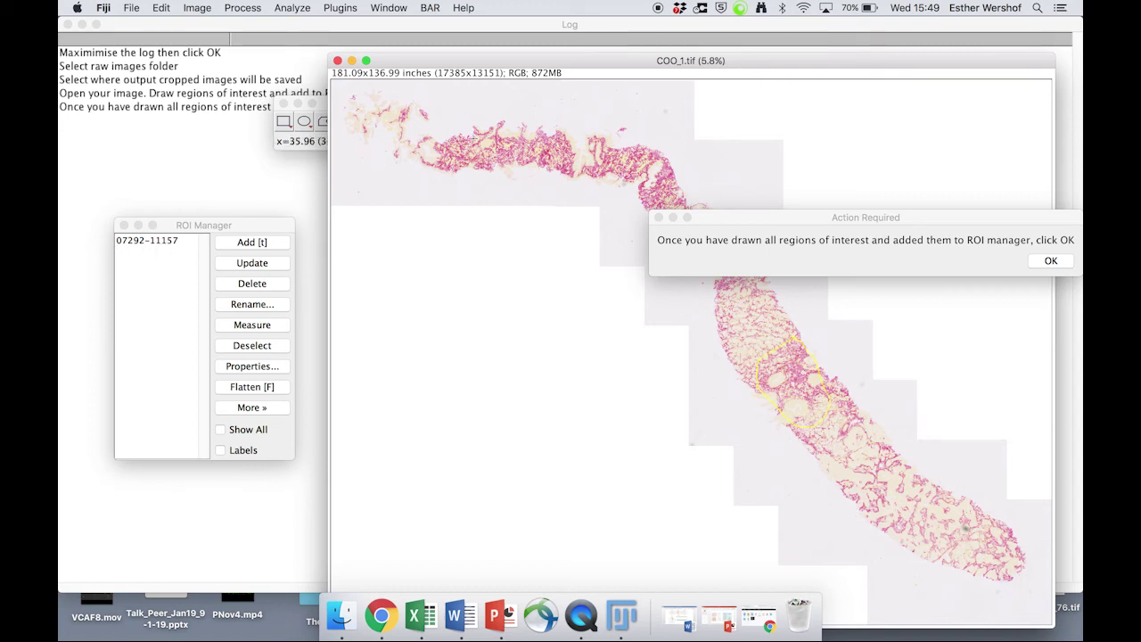
pyautogui.moveTo(468, 135)
pyautogui.mouseDown()
pyautogui.moveTo(439, 155)
pyautogui.moveTo(501, 167)
pyautogui.moveTo(497, 144)
pyautogui.moveTo(458, 138)
pyautogui.mouseUp()
pyautogui.press('t')
pyautogui.click(1058, 266)
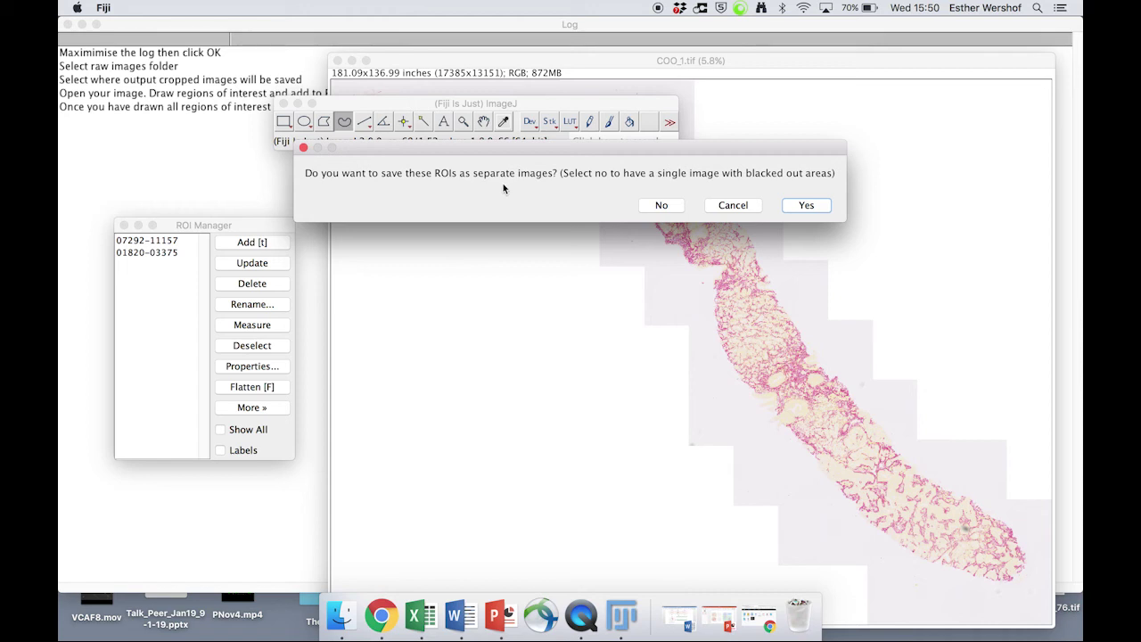
# Step: Answer Yes to save the two ROIs as separate cropped images
pyautogui.click(815, 206)
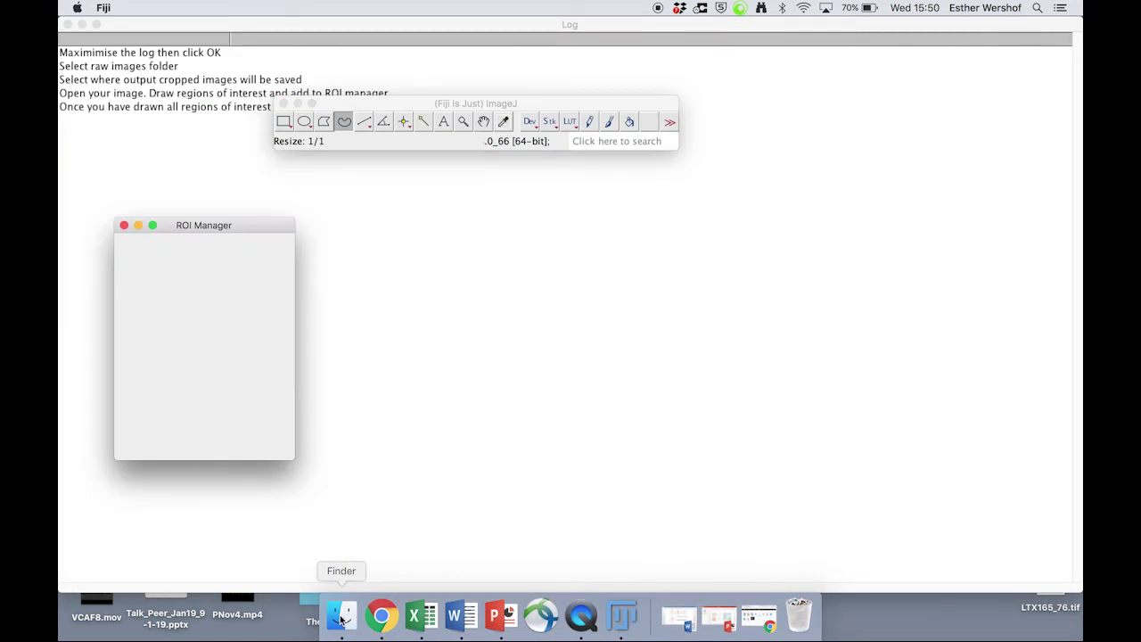
# Step: Preview cropped_region_0 and cropped_region_1 of COO_1 in Finder's croppedRegion folder
pyautogui.click(341, 617)
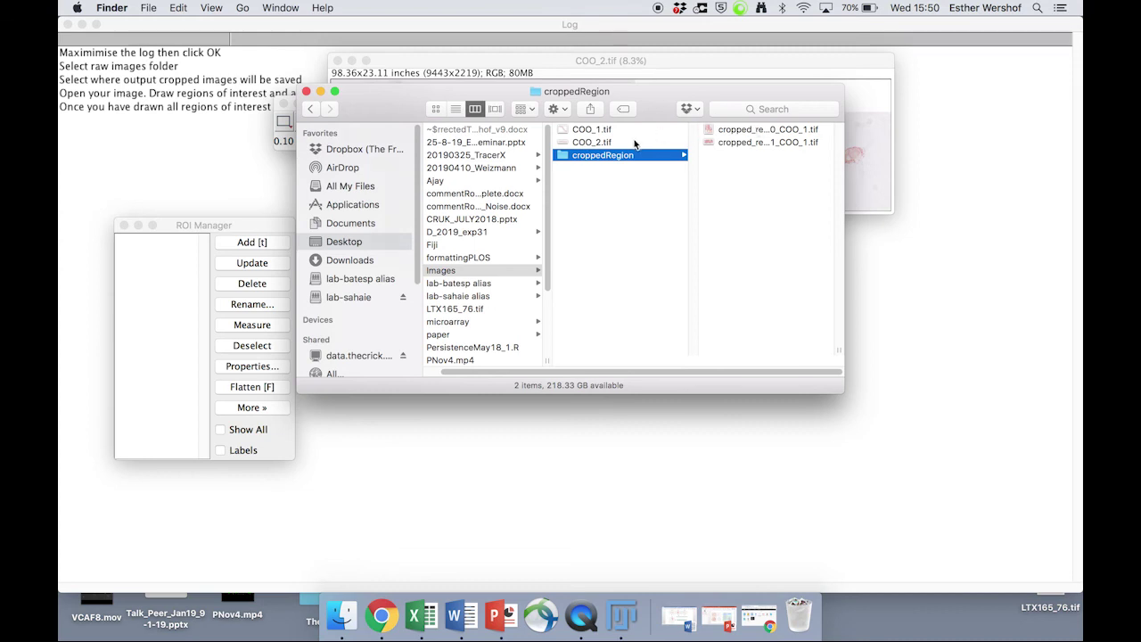
pyautogui.click(734, 131)
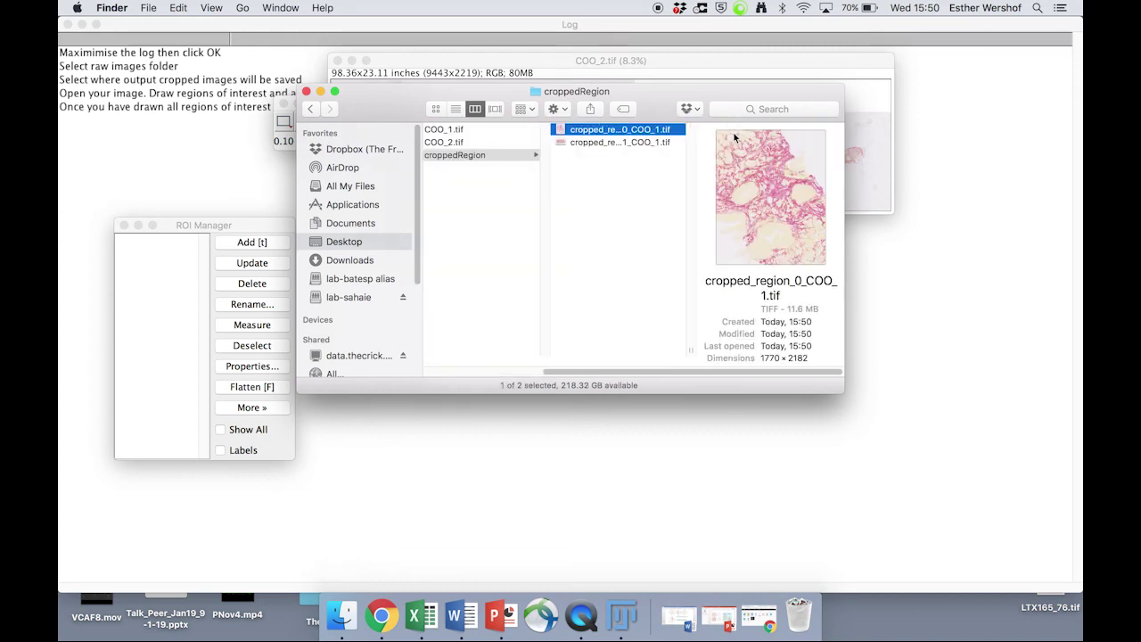
pyautogui.click(652, 143)
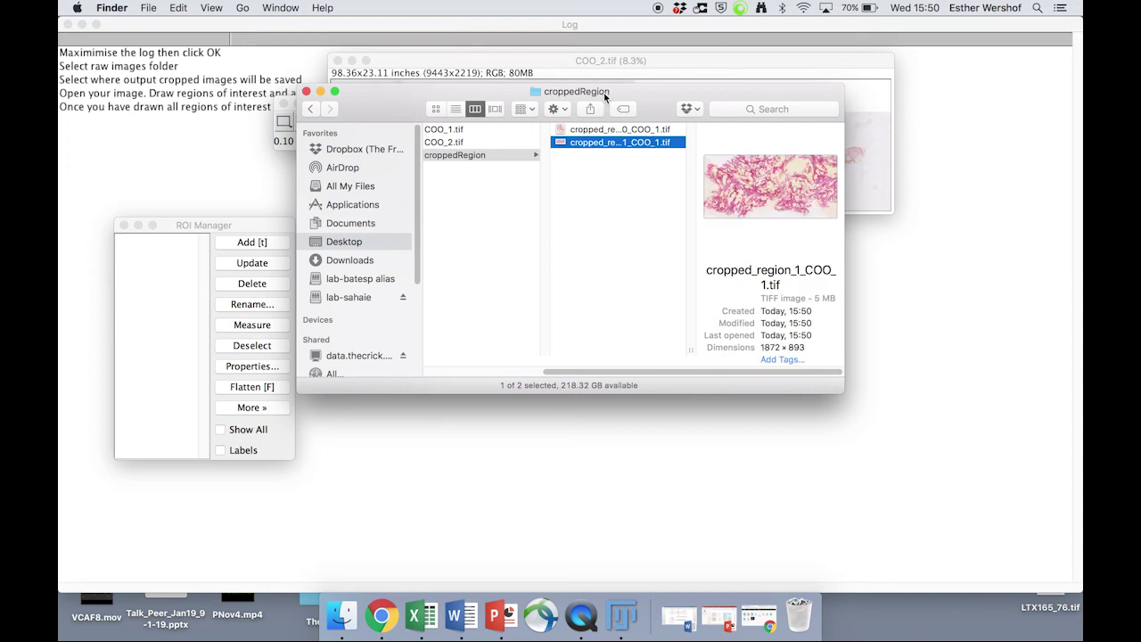
pyautogui.moveTo(605, 100); pyautogui.dragTo(606, 283)
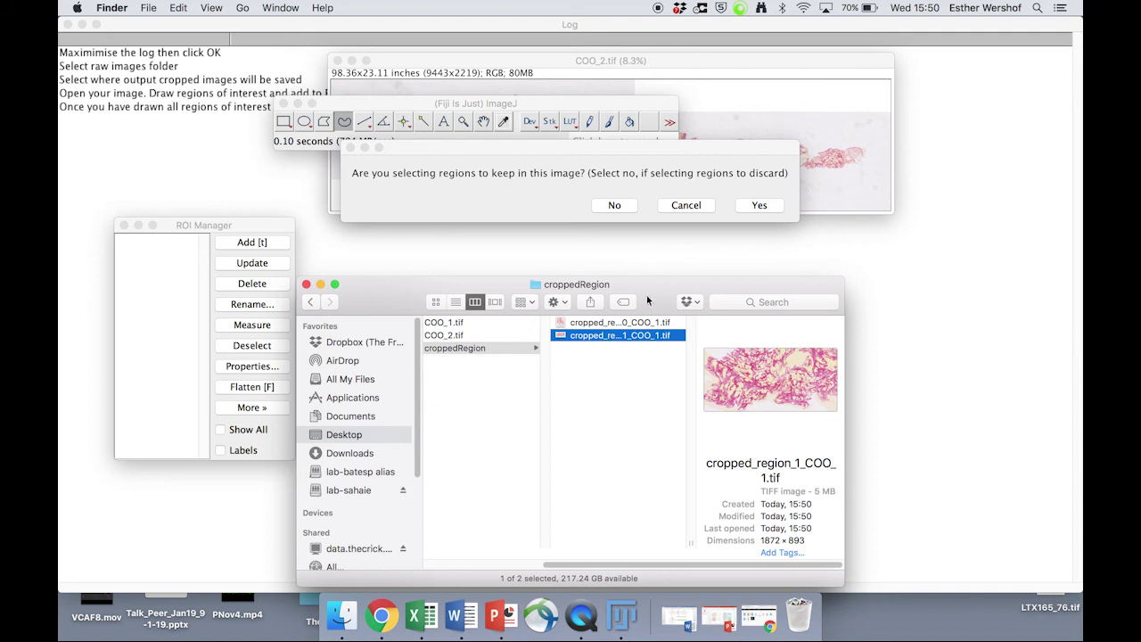
# Step: Copy both cropped images and open TWOMBLI > OriginalFiles > Eligible in Finder
pyautogui.keyDown('shift'); pyautogui.click(628, 323); pyautogui.keyUp('shift')
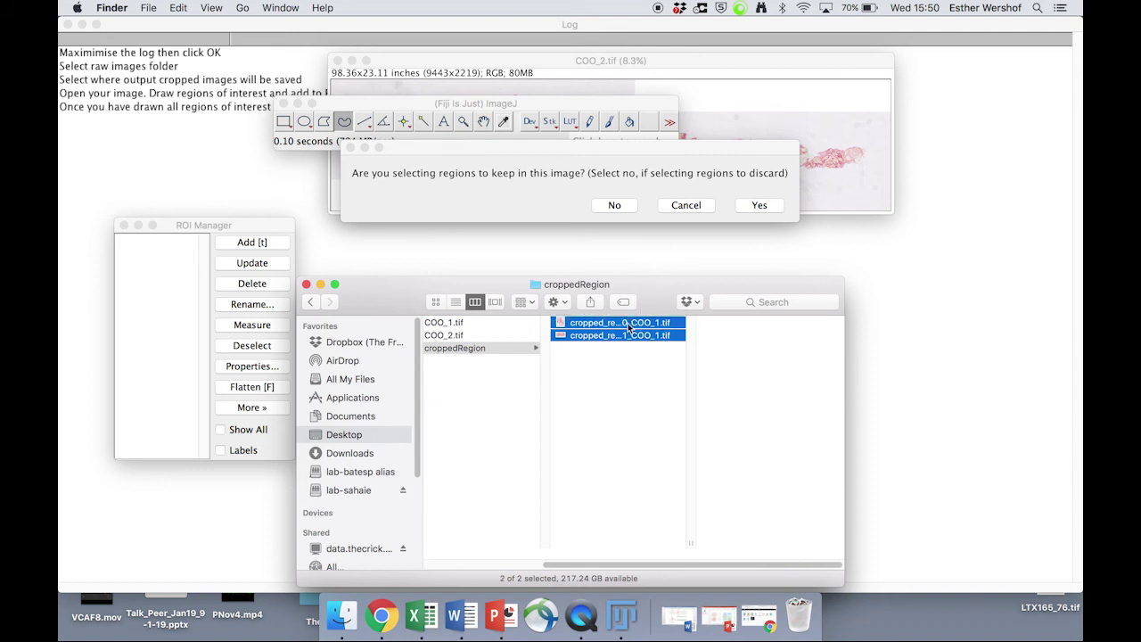
pyautogui.press('super+c')
pyautogui.hscroll(-5, 551, 408)
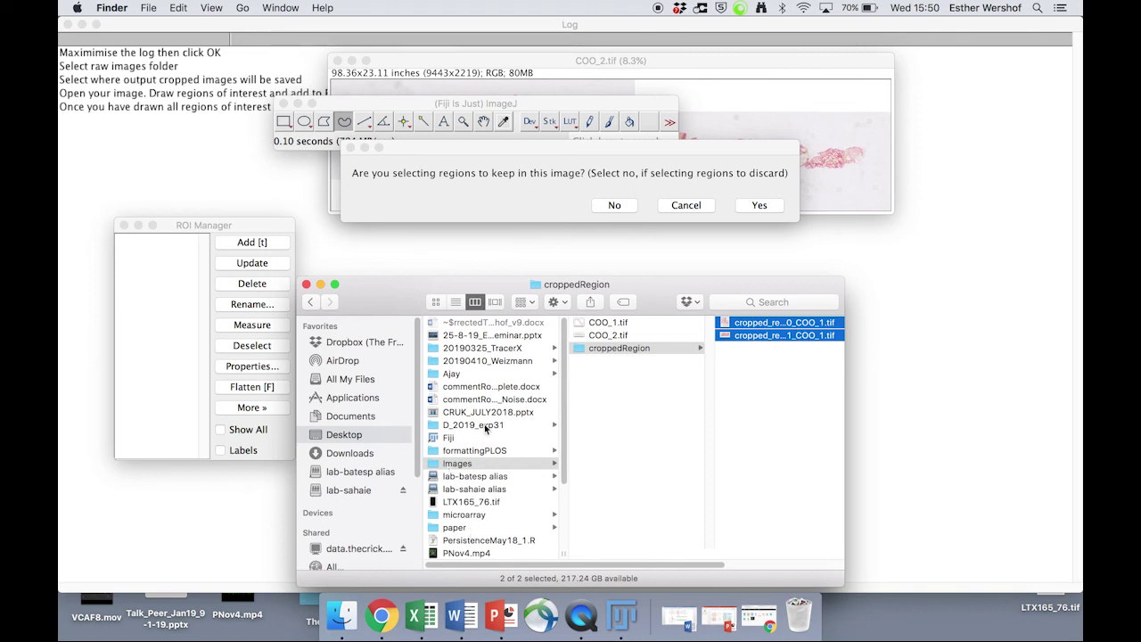
pyautogui.scroll(-5, 486, 429)
pyautogui.click(462, 548)
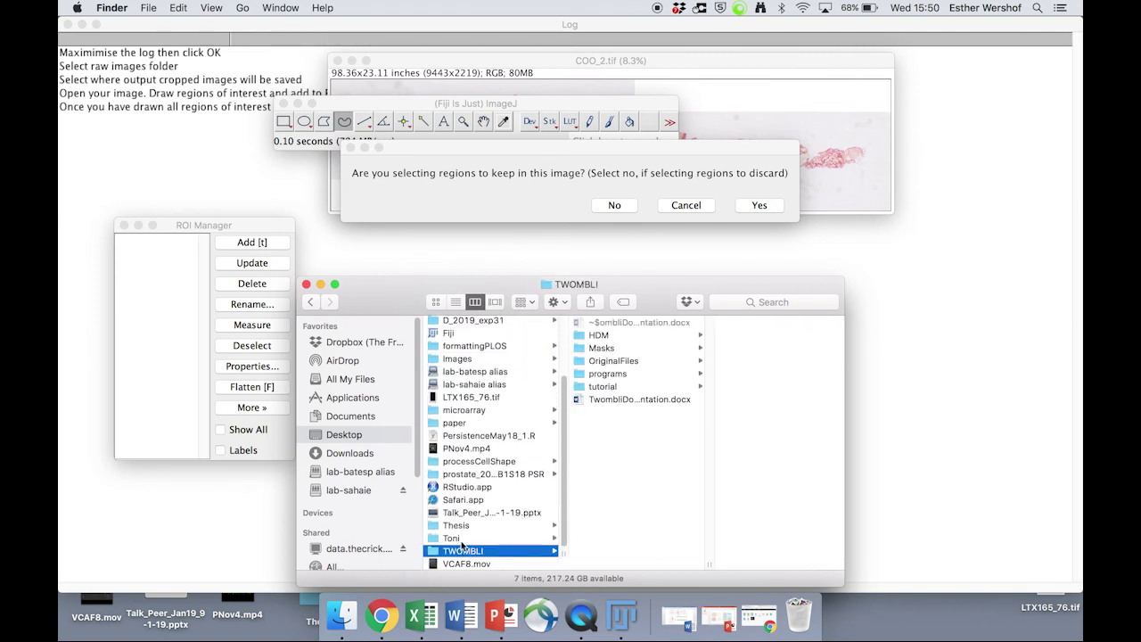
pyautogui.click(621, 362)
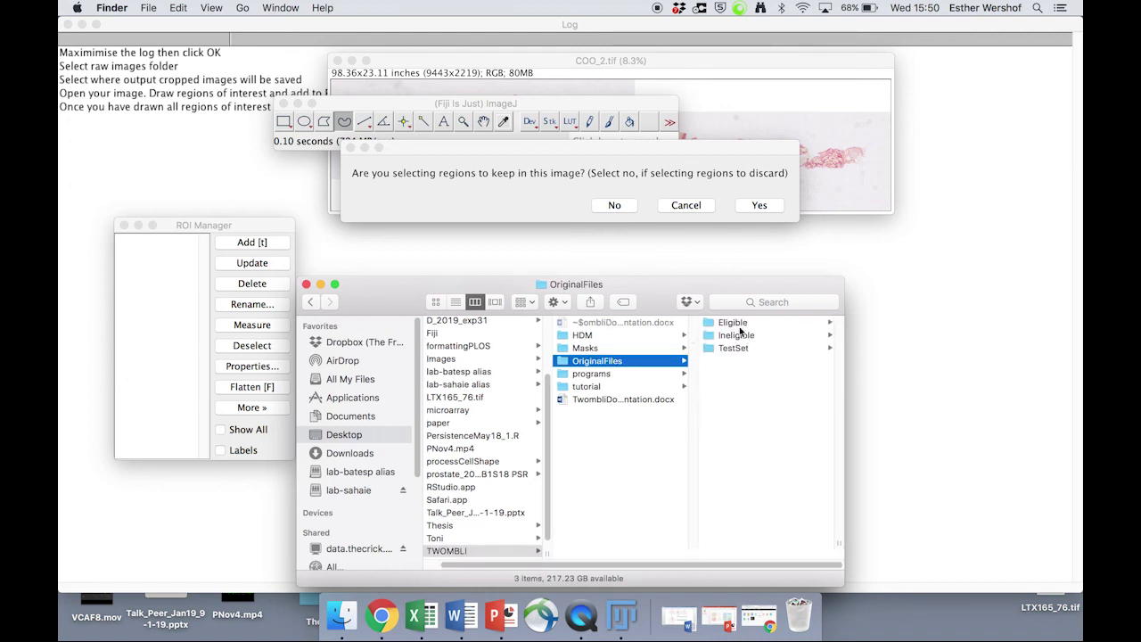
pyautogui.click(739, 326)
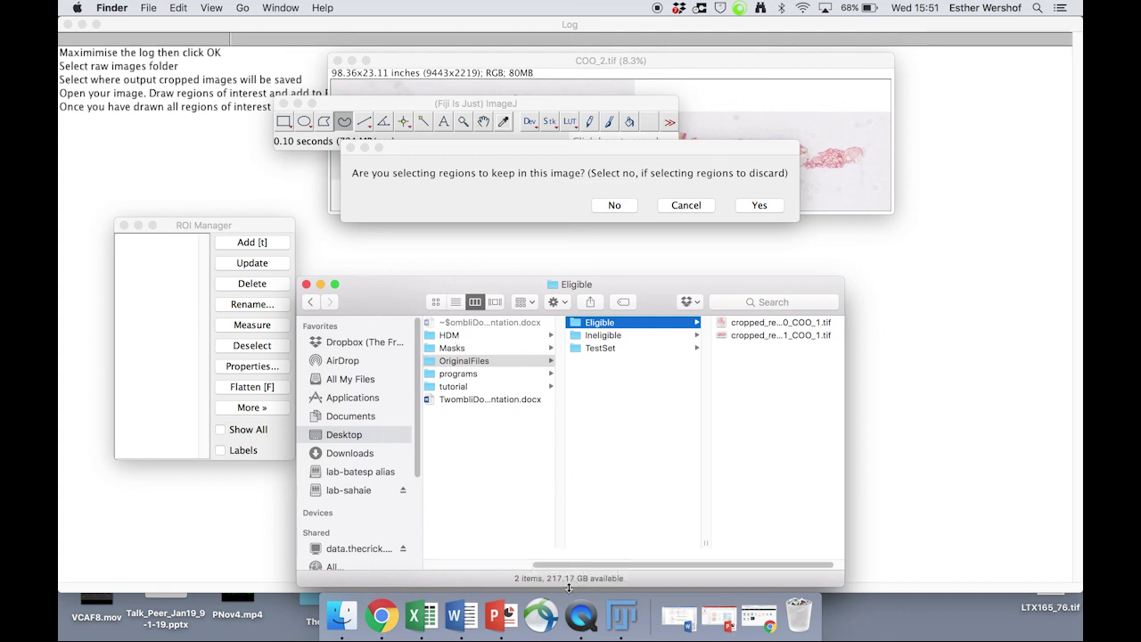
# Step: Bring up the QuickTime Player dock menu to reach the screen recording options
pyautogui.rightClick(581, 615)
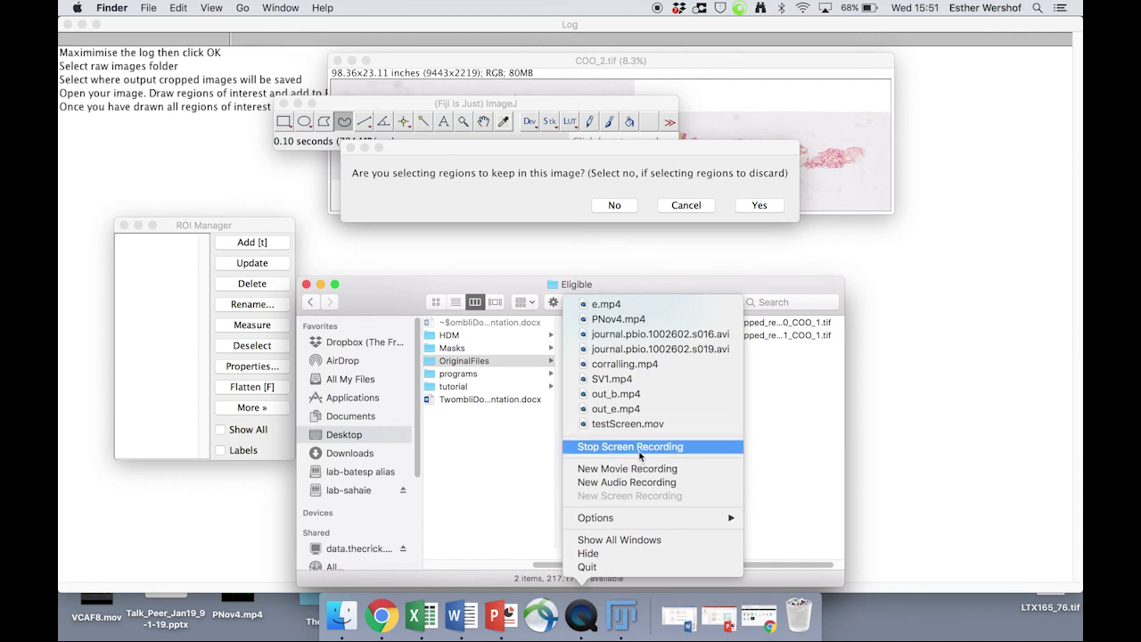